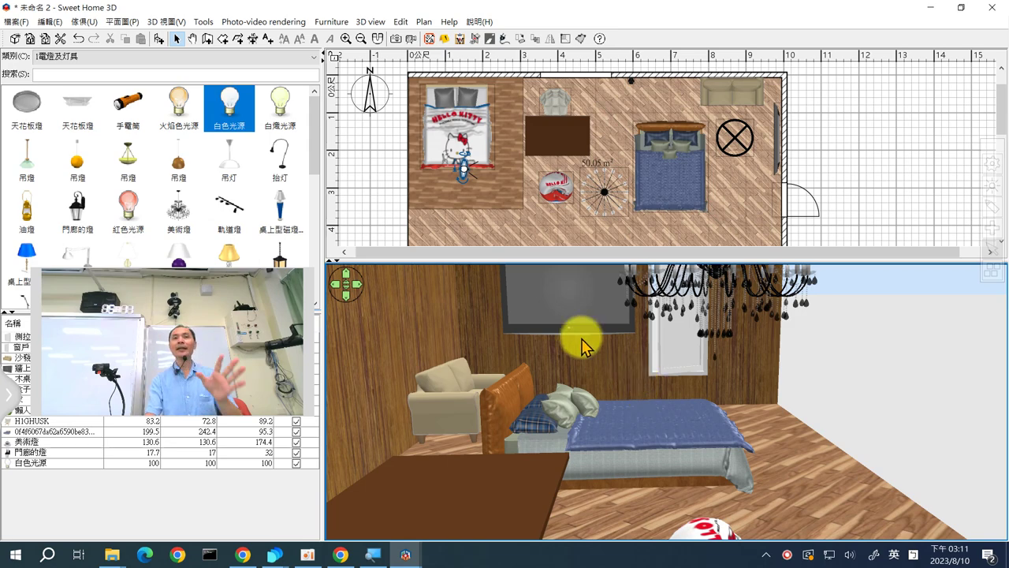
Switch to the Google Slides course deck and look through slides 21 to 29, from 加入燈光 to the custom wall-opening models
left_click(244, 555)
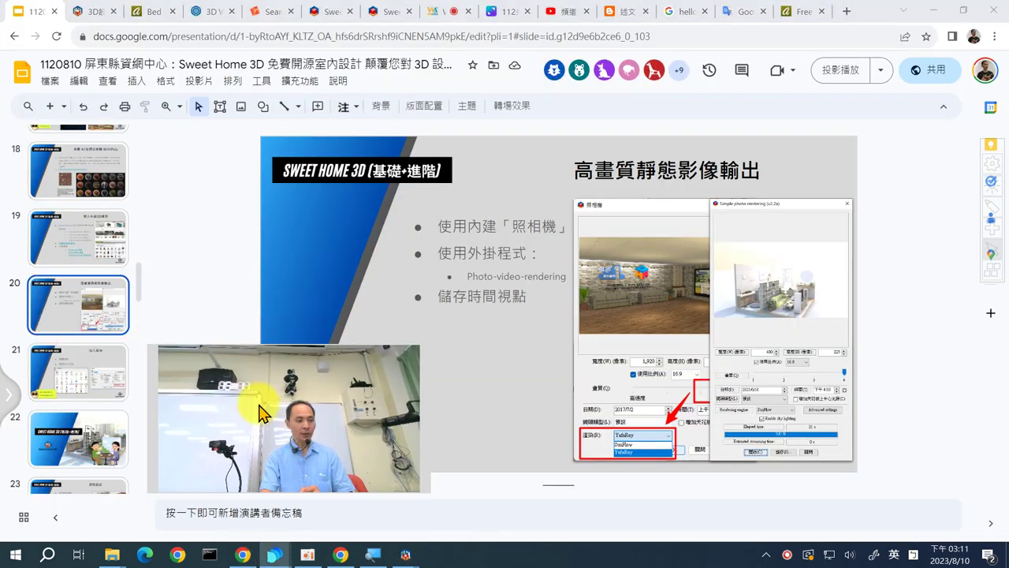
left_click(98, 382)
scroll(98, 381, "down", 3)
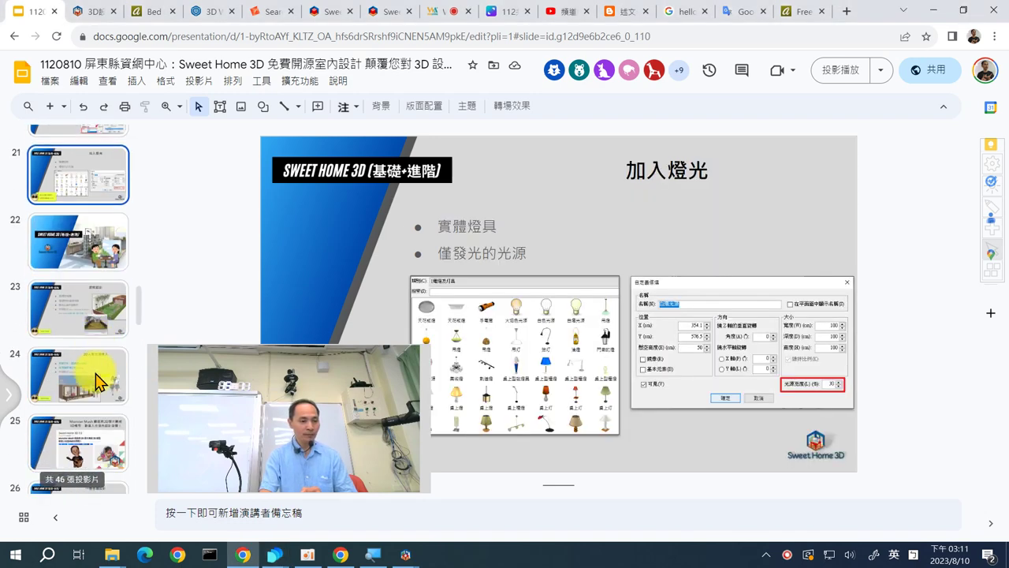
scroll(96, 361, "down", 3)
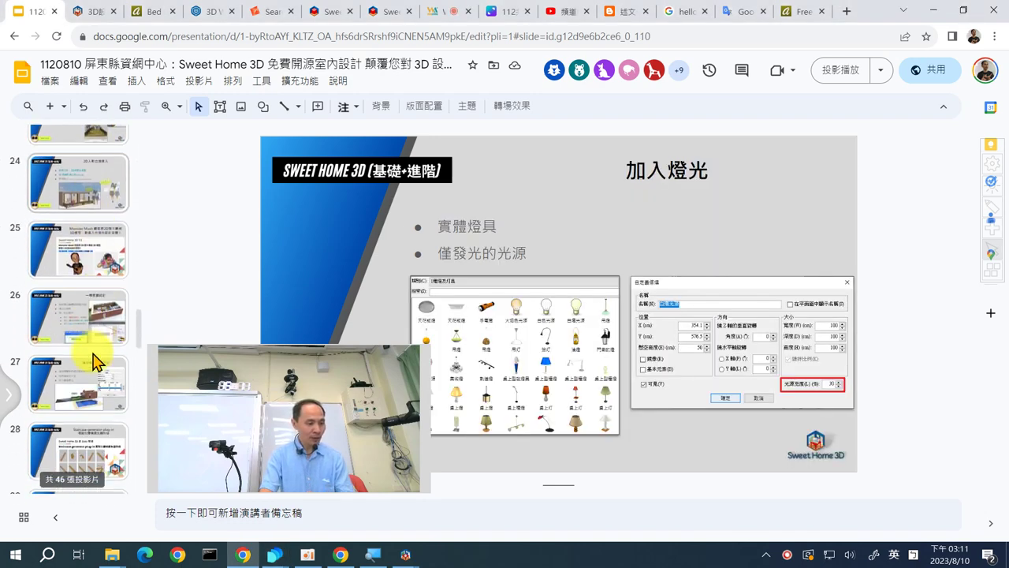
left_click(94, 329)
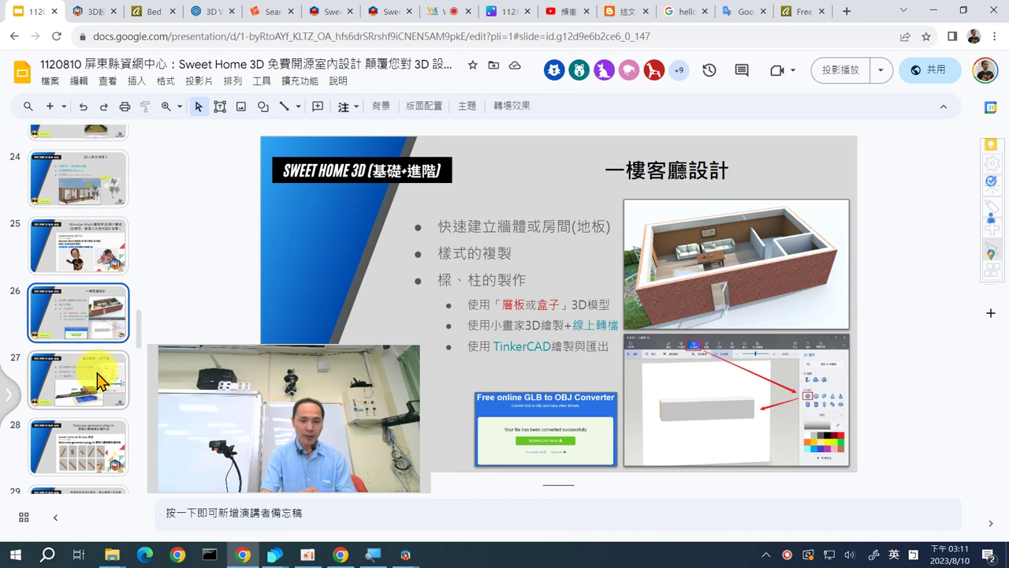
left_click(96, 370)
scroll(95, 370, "down", 2)
key("Down")
key("Down")
scroll(88, 381, "down", 2)
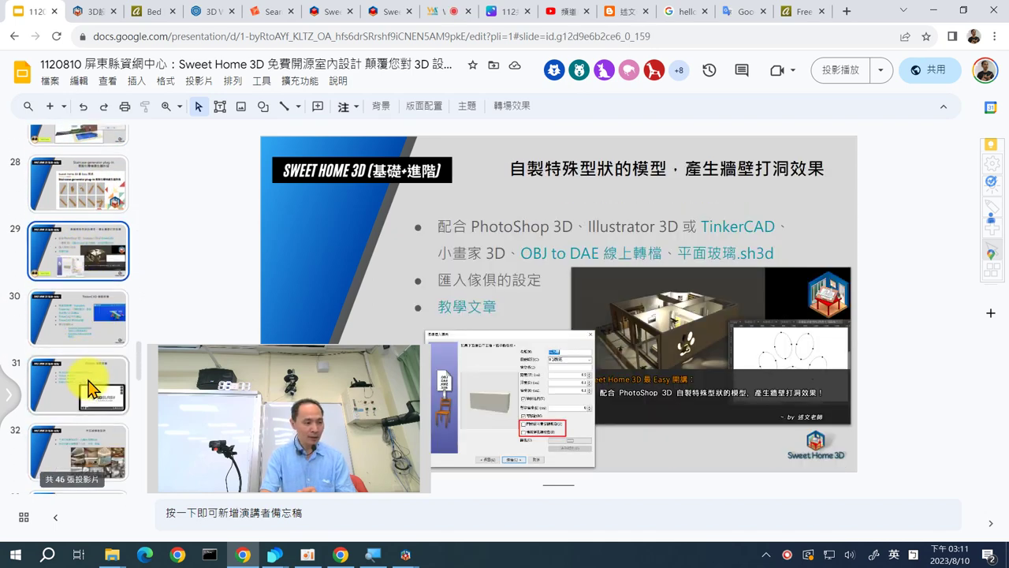
Look through slides 30 to 36, covering TinkerCAD, 3DSlash, Photopea Bézier curves, roofs and the special lights
left_click(78, 337)
left_click(88, 386)
scroll(89, 388, "down", 2)
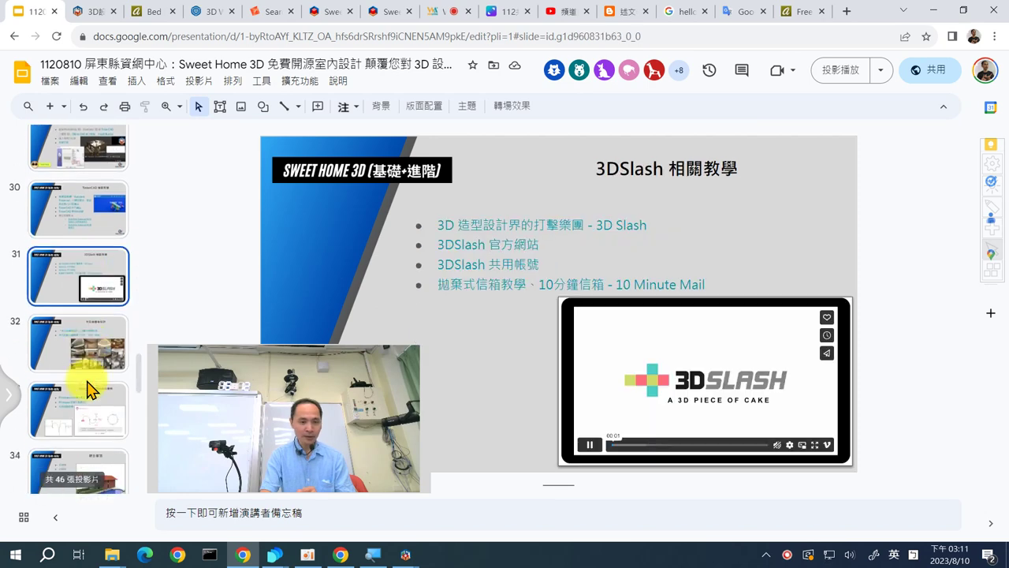
left_click(85, 335)
left_click(88, 394)
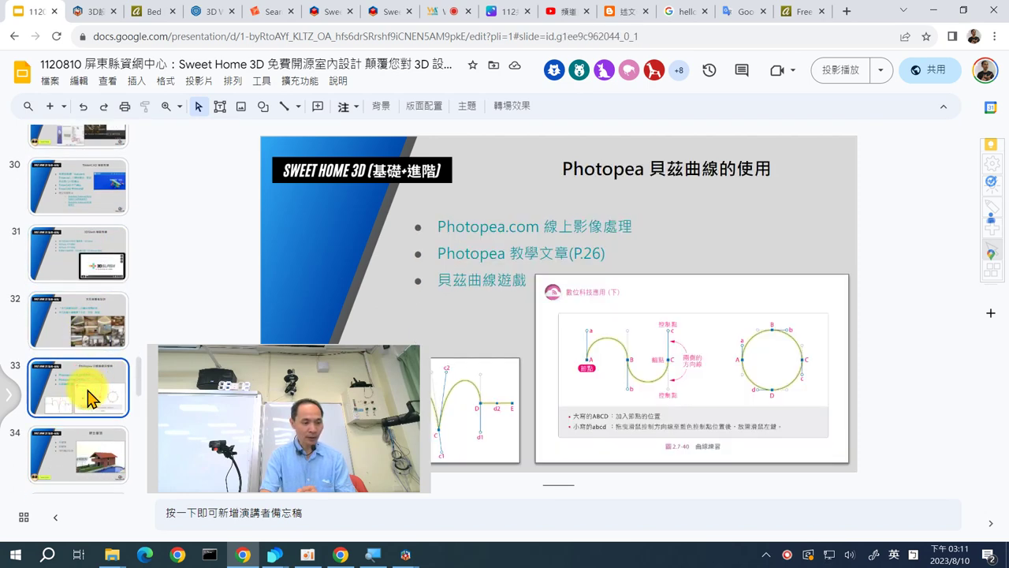
scroll(87, 390, "down", 2)
left_click(96, 339)
left_click(94, 401)
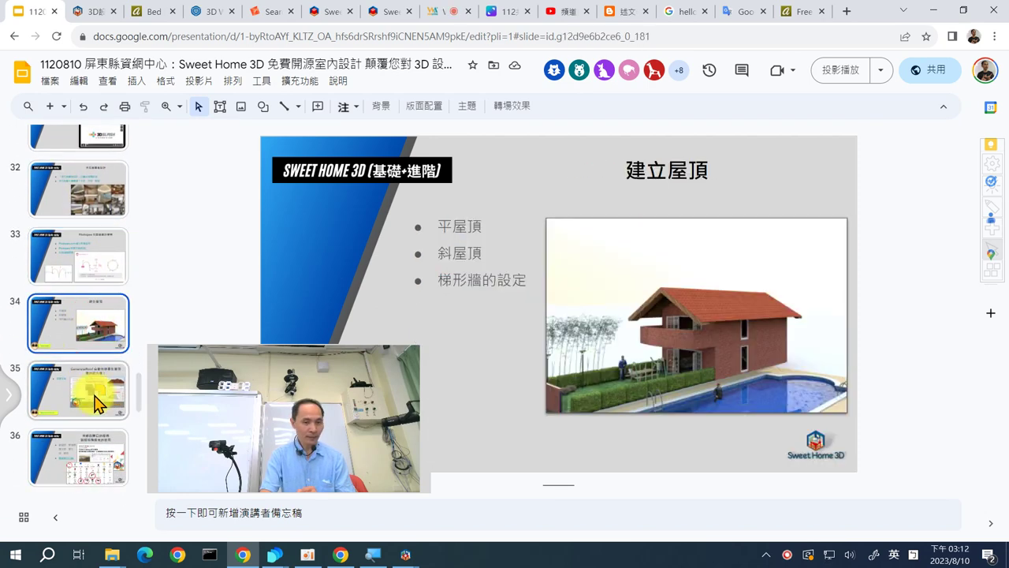
left_click(92, 460)
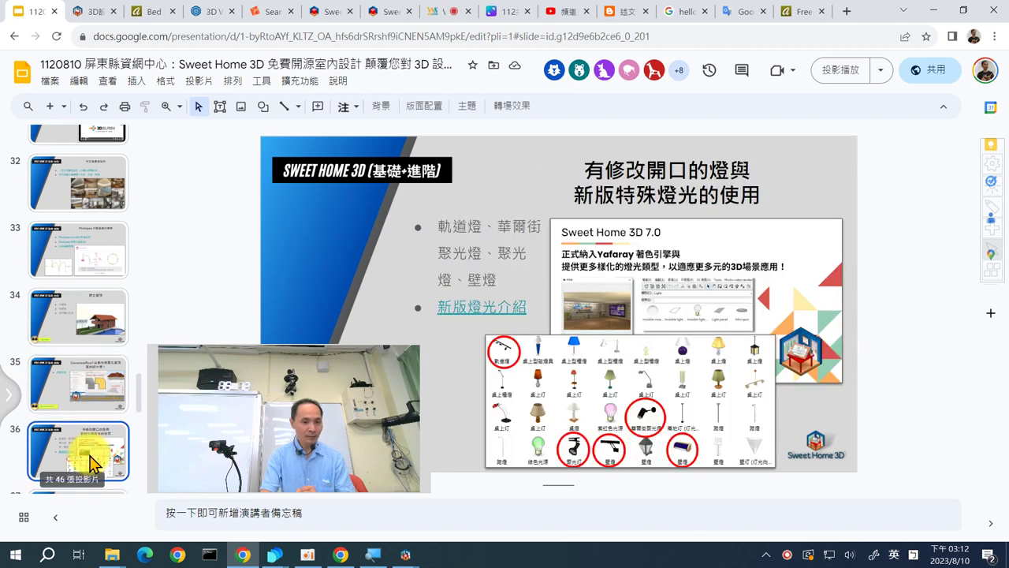
View the HTML 5 export slide 38 and return to slide 37 on camera animation, 攝影機動畫製作
scroll(90, 461, "down", 3)
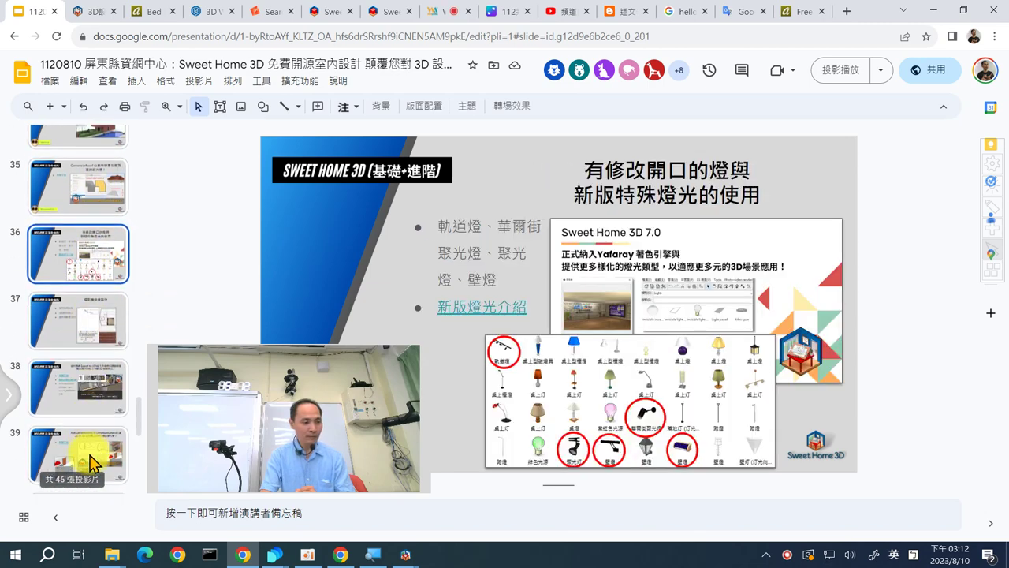
left_click(90, 331)
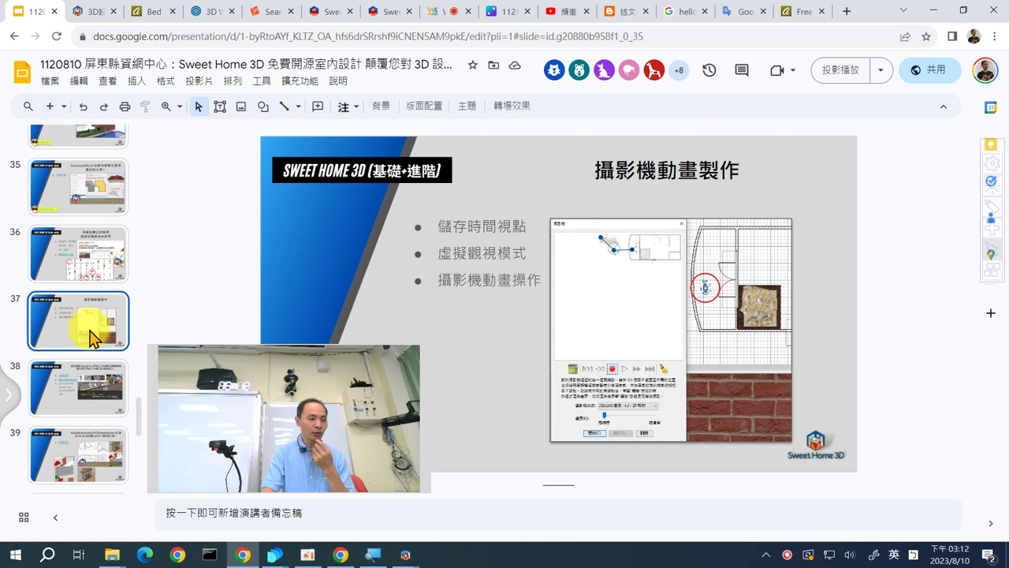
left_click(85, 400)
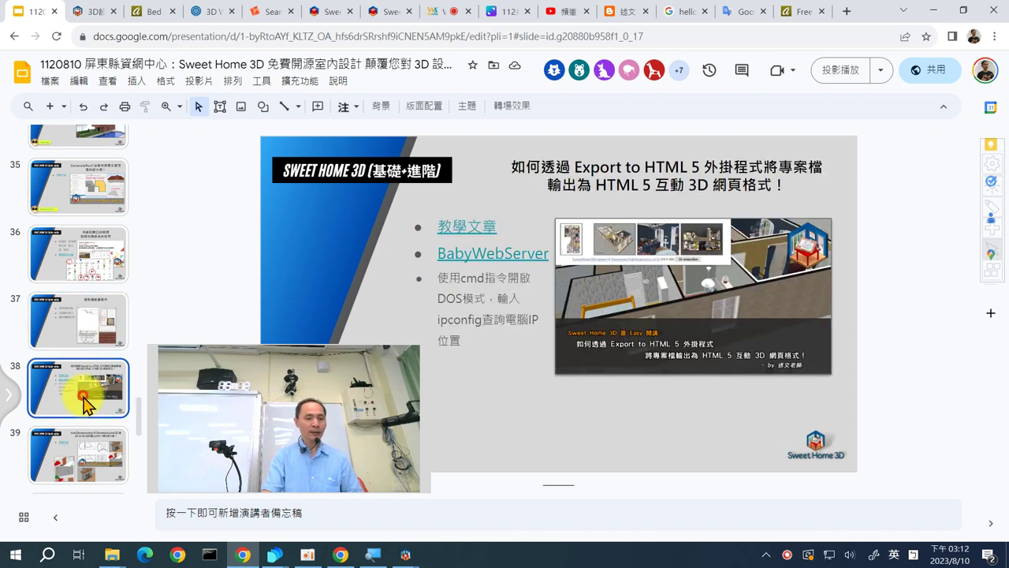
left_click(84, 325)
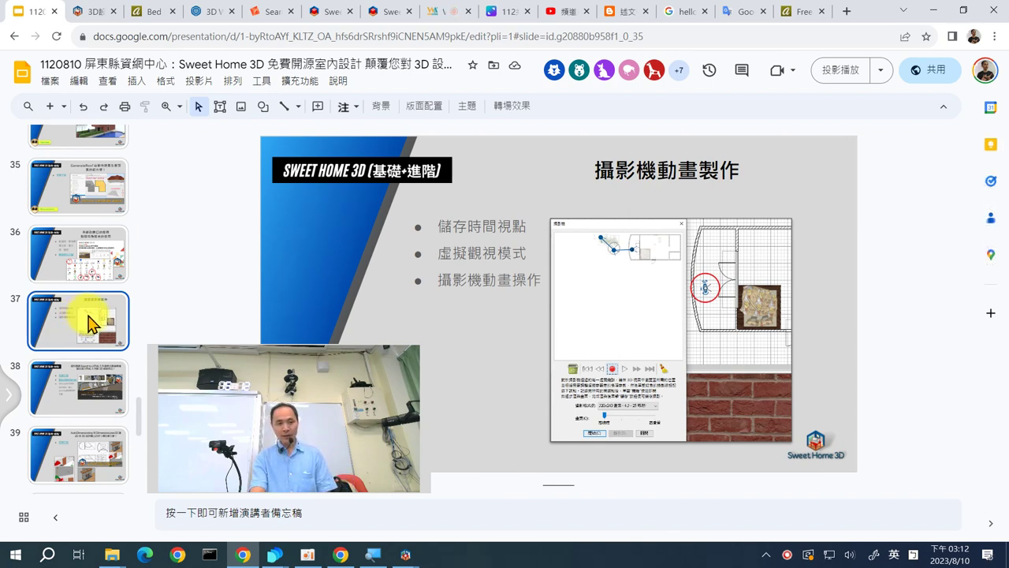
Mark up slide 37 with the screen pen, circling the bullet list, the slide number and 儲存時間視點, and clear the marks
left_click(430, 196)
mouse_move(420, 223)
left_mouse_down()
mouse_move(419, 276)
mouse_move(454, 298)
mouse_move(507, 307)
mouse_move(554, 298)
mouse_move(574, 231)
mouse_move(515, 184)
mouse_move(421, 214)
left_mouse_up()
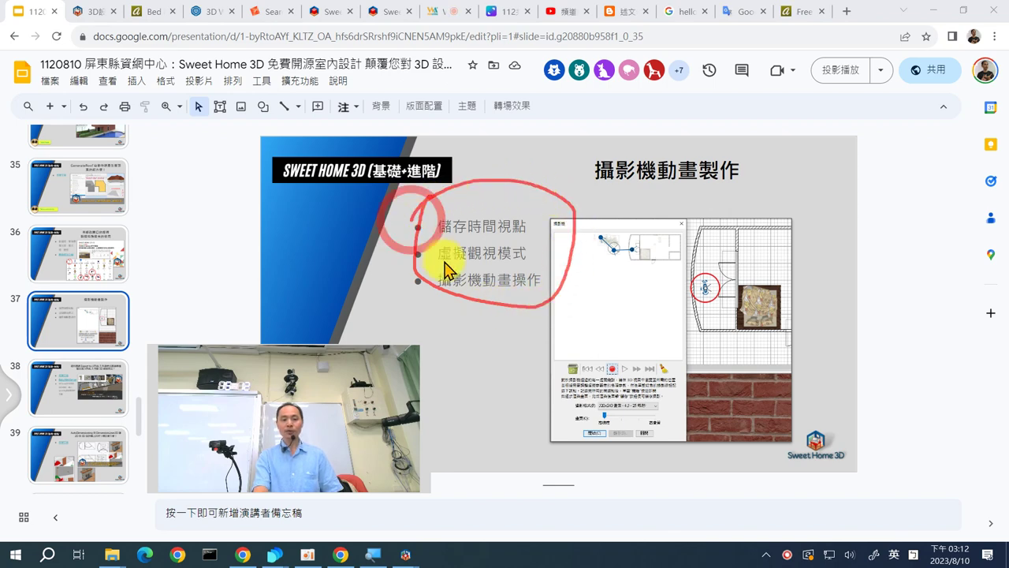
left_click_drag(428, 266, 560, 267)
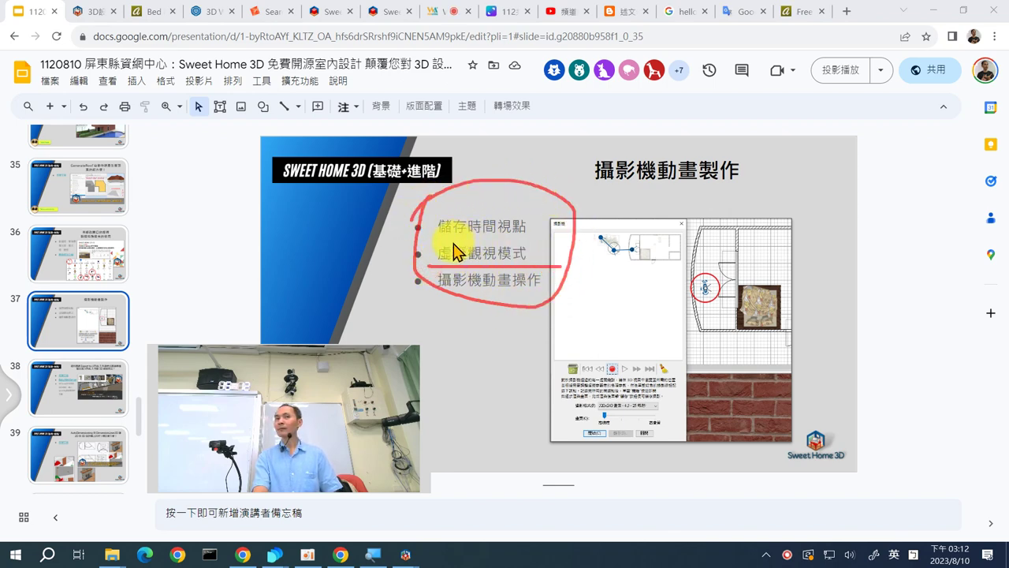
mouse_move(40, 310)
left_mouse_down()
mouse_move(6, 316)
mouse_move(0, 298)
mouse_move(28, 276)
mouse_move(47, 296)
mouse_move(17, 323)
left_mouse_up()
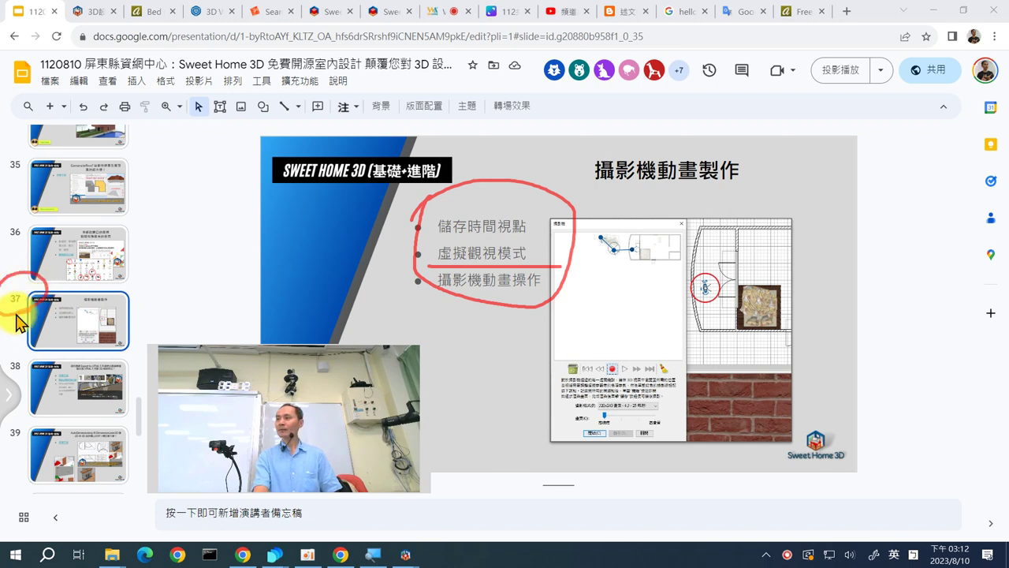
left_click_drag(17, 324, 2, 312)
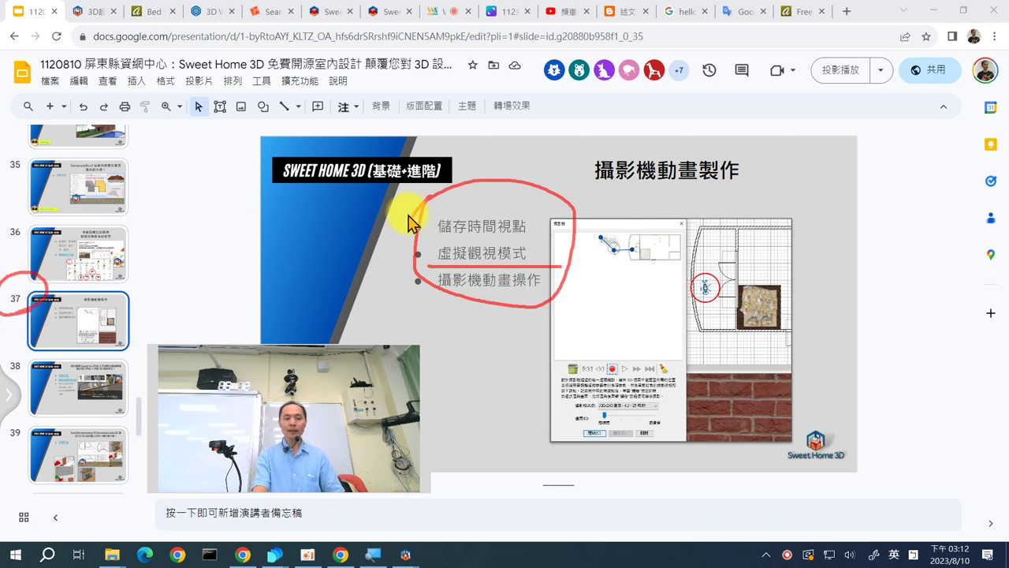
mouse_move(426, 244)
left_mouse_down()
mouse_move(533, 234)
mouse_move(516, 209)
mouse_move(457, 207)
mouse_move(422, 230)
left_mouse_up()
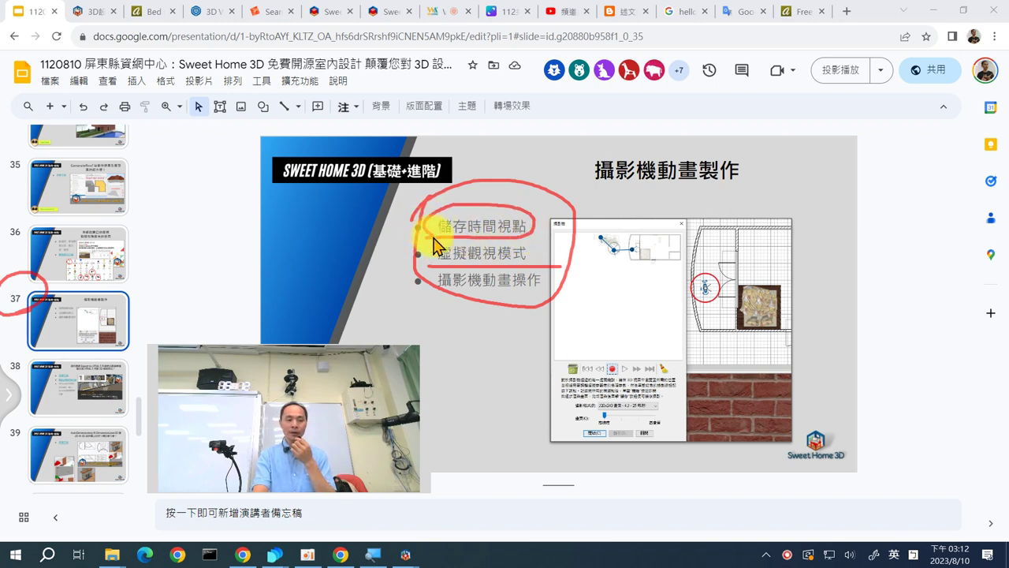
mouse_move(537, 114)
left_mouse_down()
mouse_move(504, 204)
mouse_move(497, 187)
mouse_move(539, 193)
left_mouse_up()
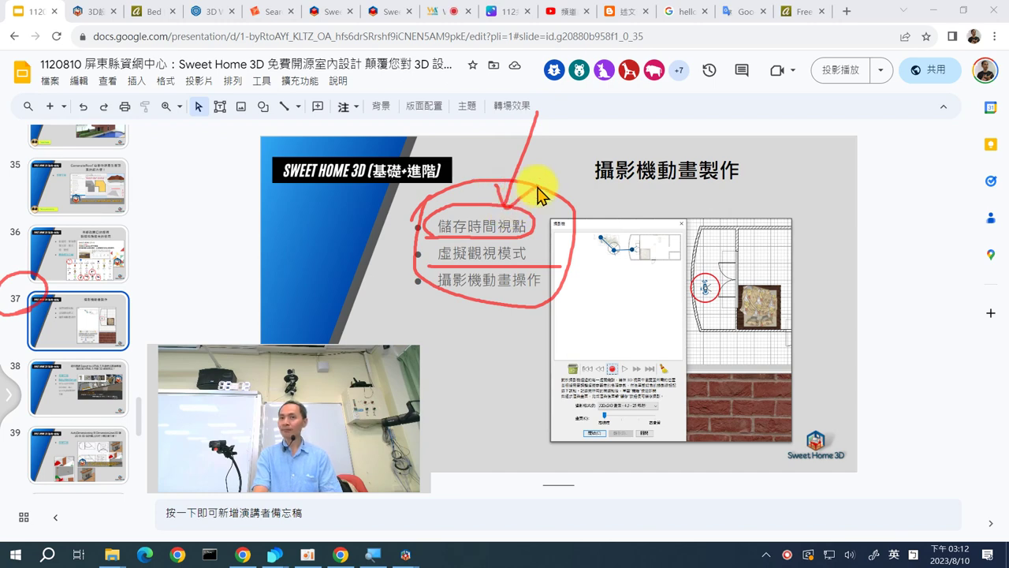
key("Escape")
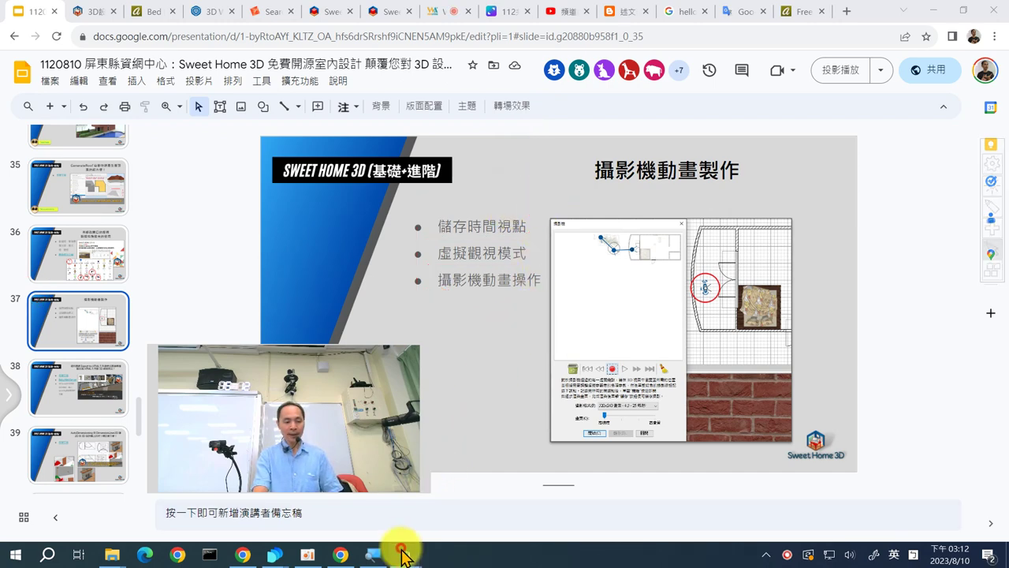
Switch to Sweet Home 3D, look at the photo creation settings (照相機), and close them
left_click(378, 513)
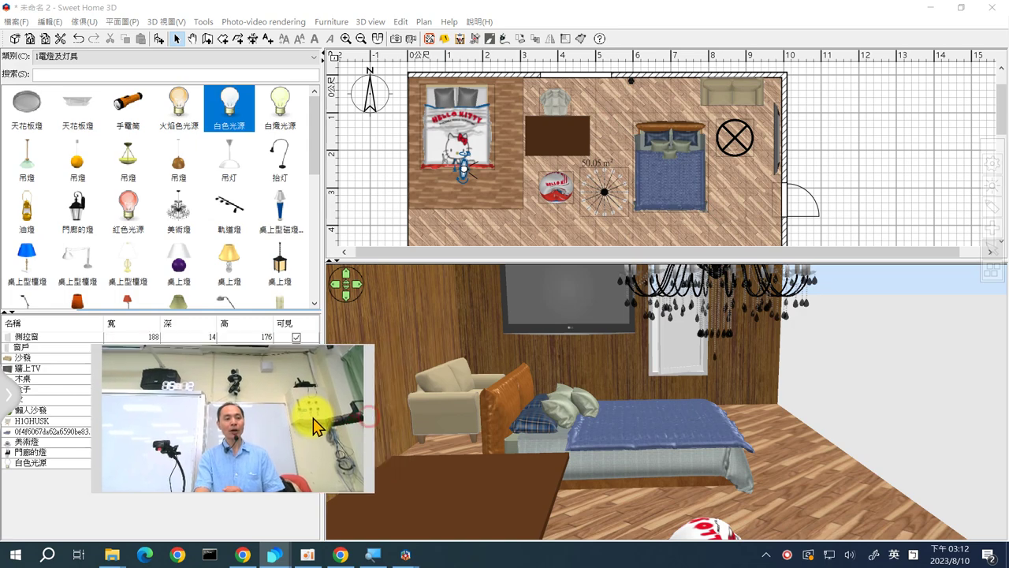
left_click(396, 38)
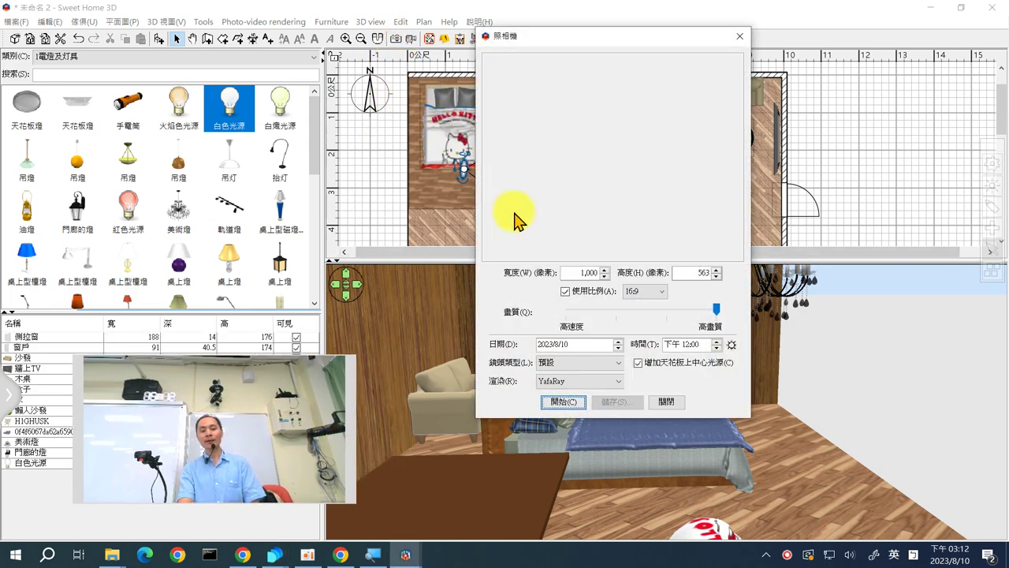
left_click(662, 401)
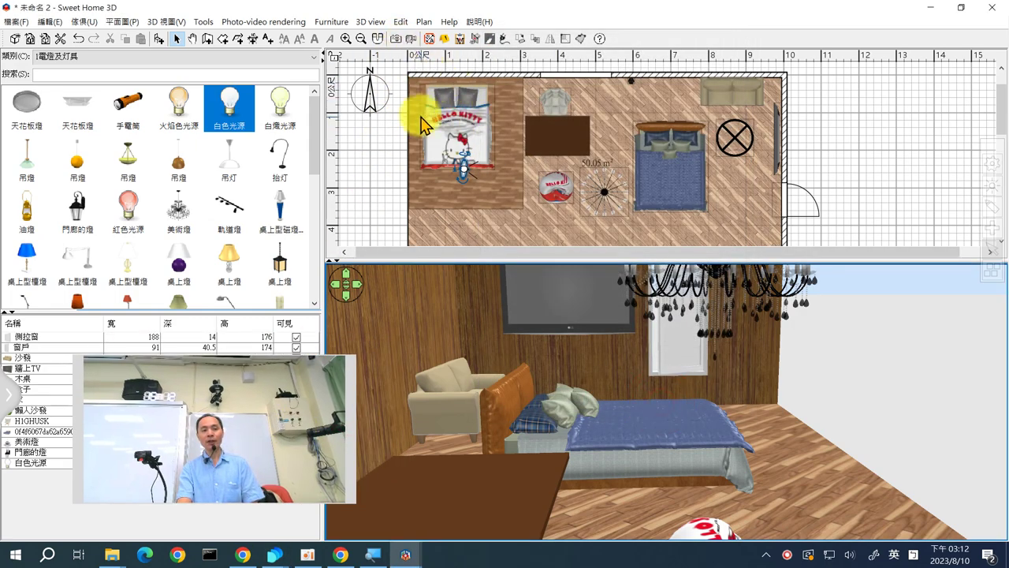
Switch the 3D view to the aerial mode (鳥瞰模式)
left_click(648, 345)
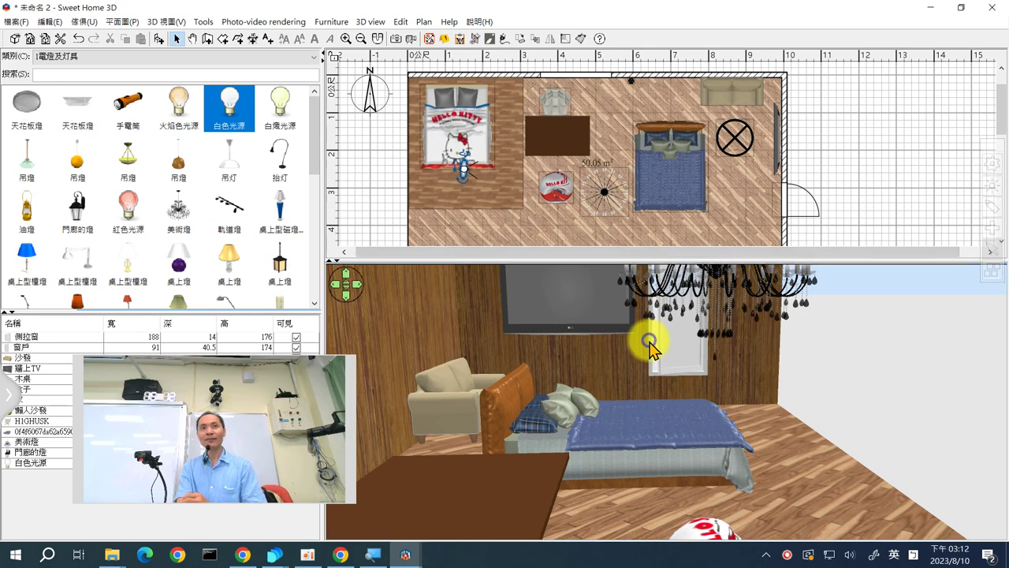
right_click(649, 344)
left_click(680, 351)
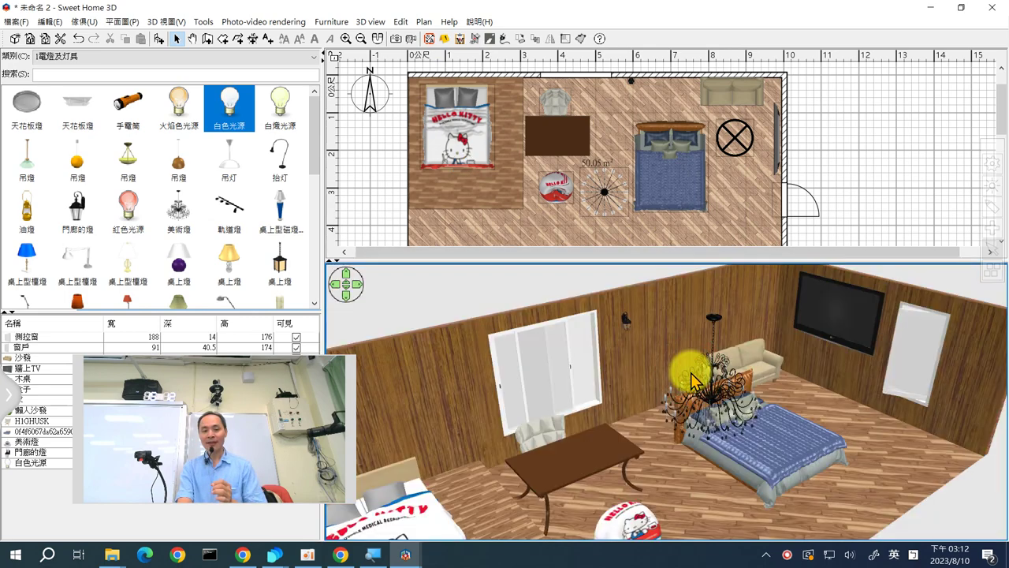
Orbit the aerial view to a lower angle over the room and store it as a viewpoint named 45度
left_click_drag(605, 417, 575, 416)
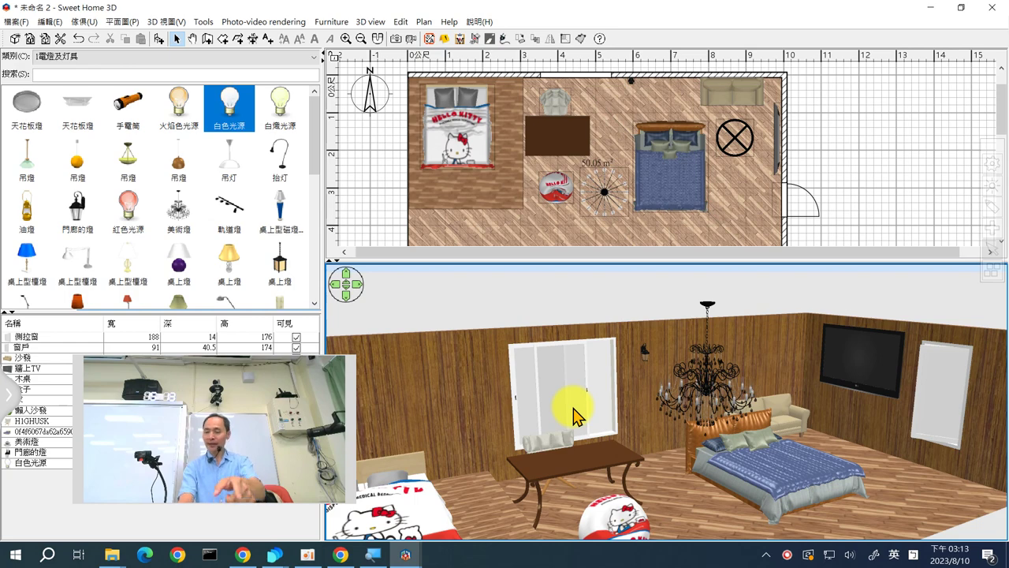
right_click(567, 295)
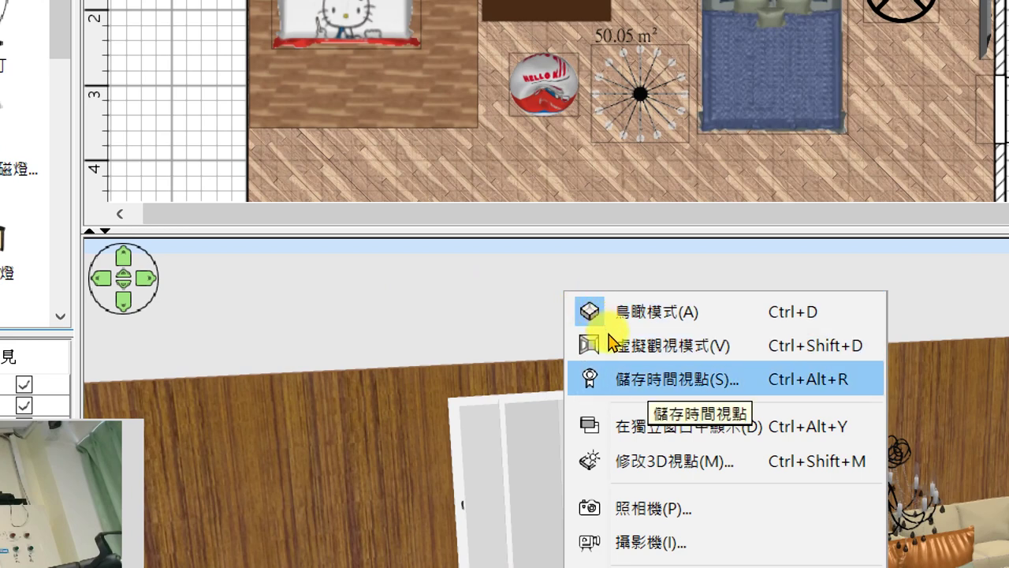
key("Return")
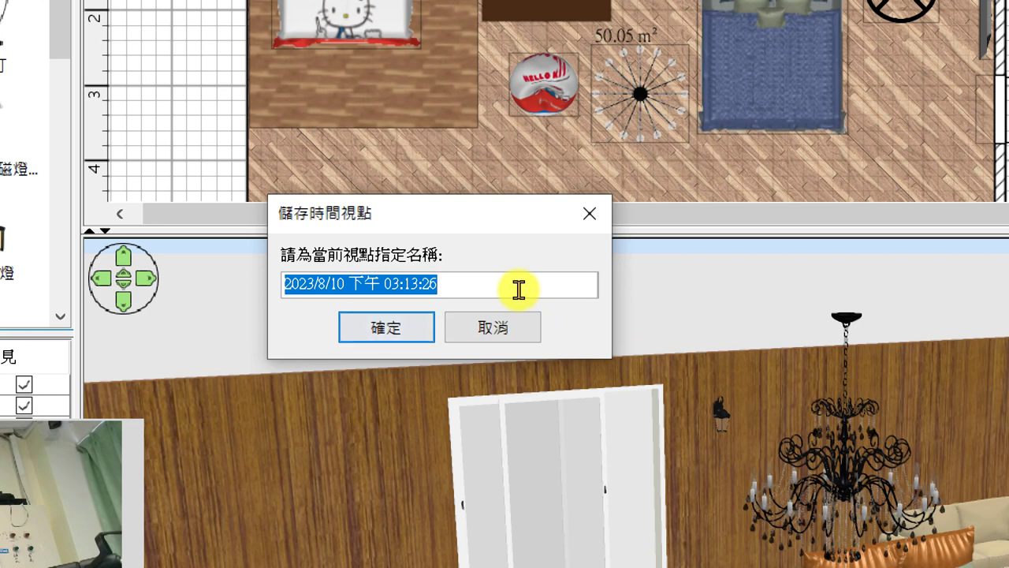
type("45度")
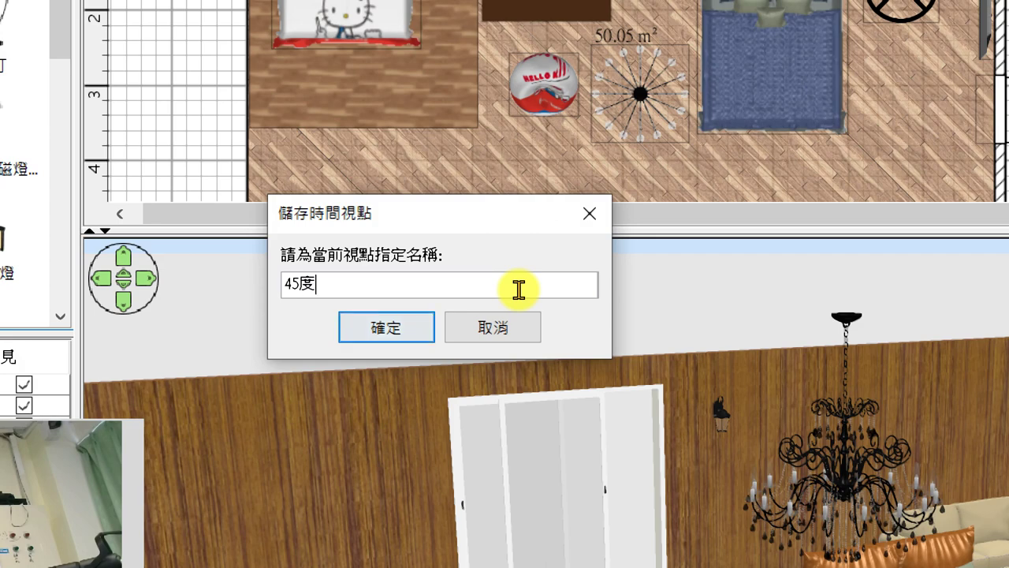
left_click(498, 319)
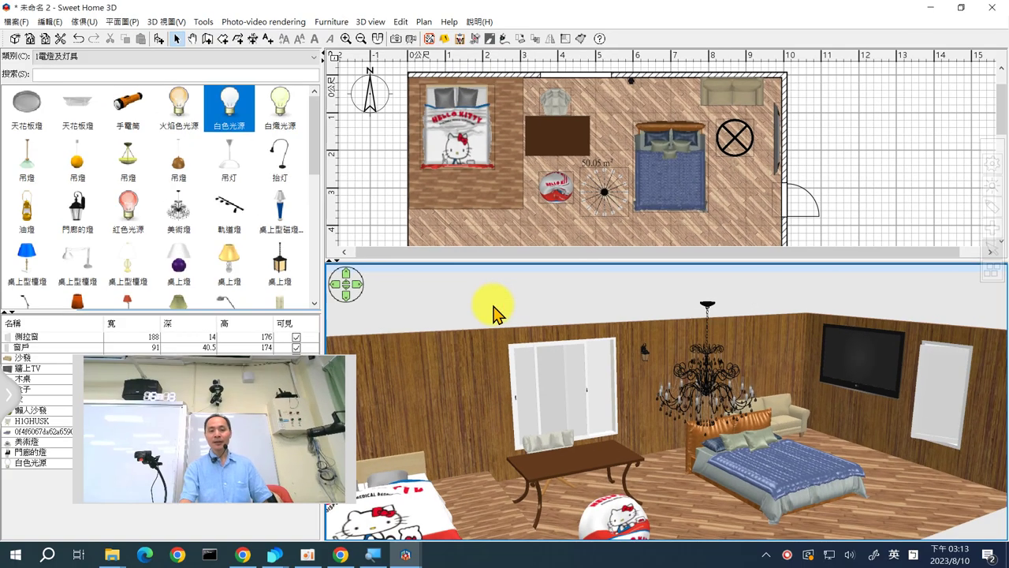
Switch the 3D view to the virtual visit mode and move the visitor in the plan outside the room, beyond its west wall
right_click(630, 337)
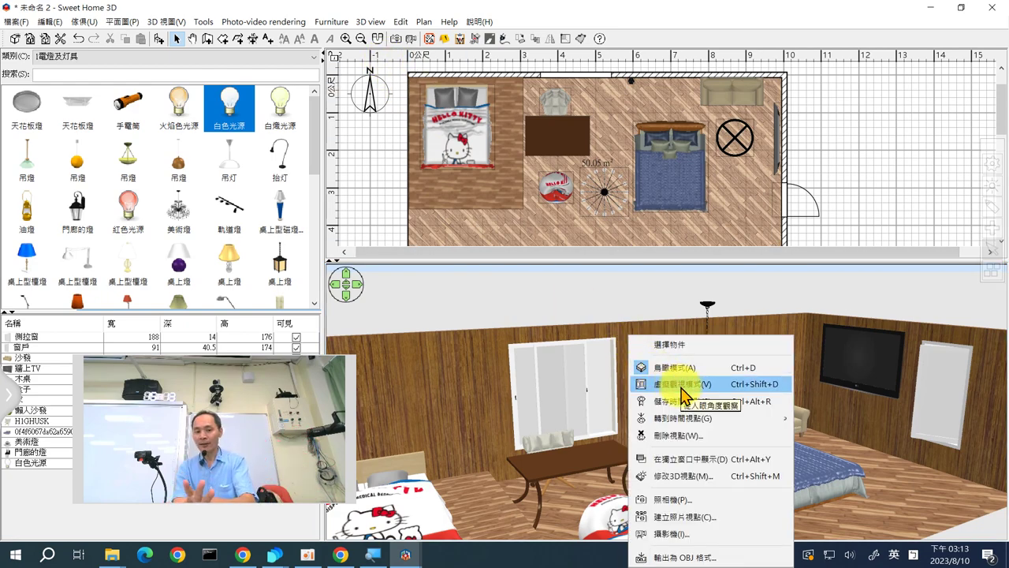
left_click(410, 38)
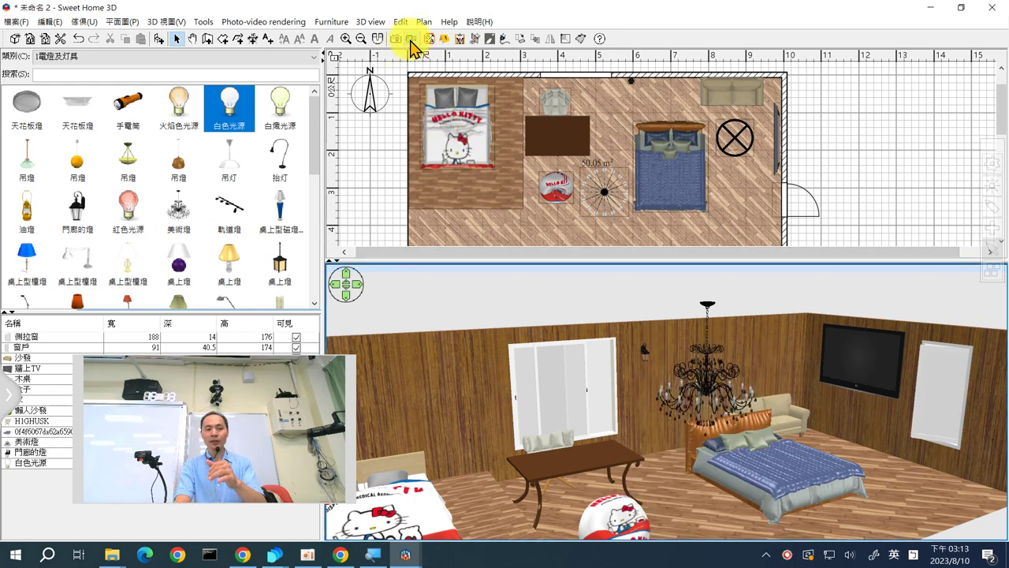
left_click(671, 79)
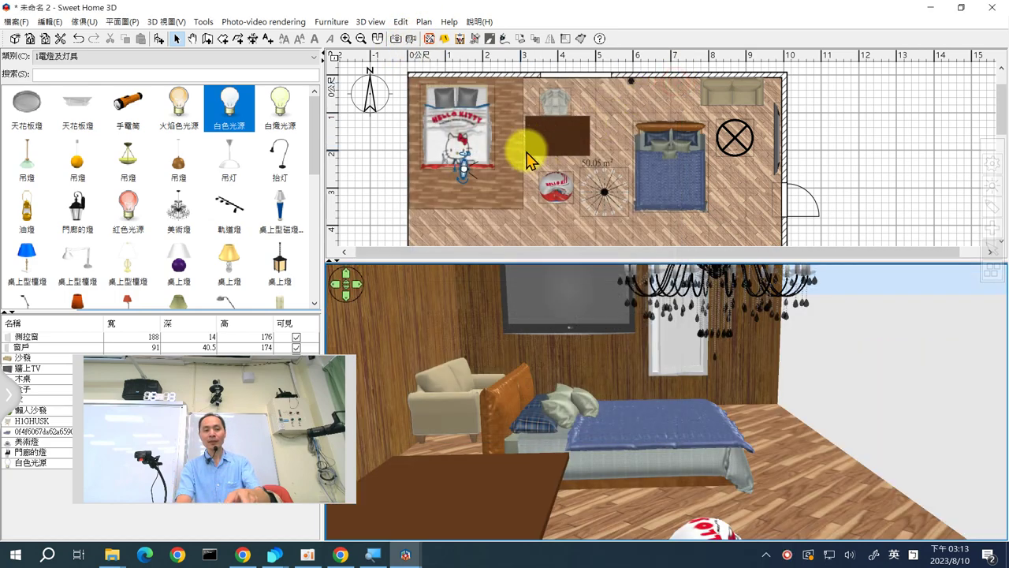
left_click_drag(462, 169, 368, 158)
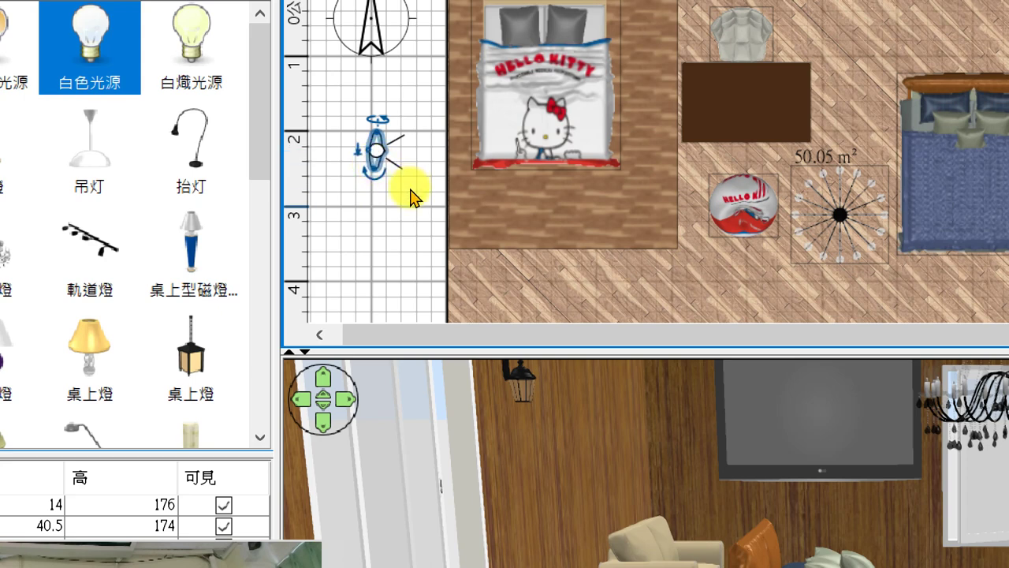
left_click(360, 169)
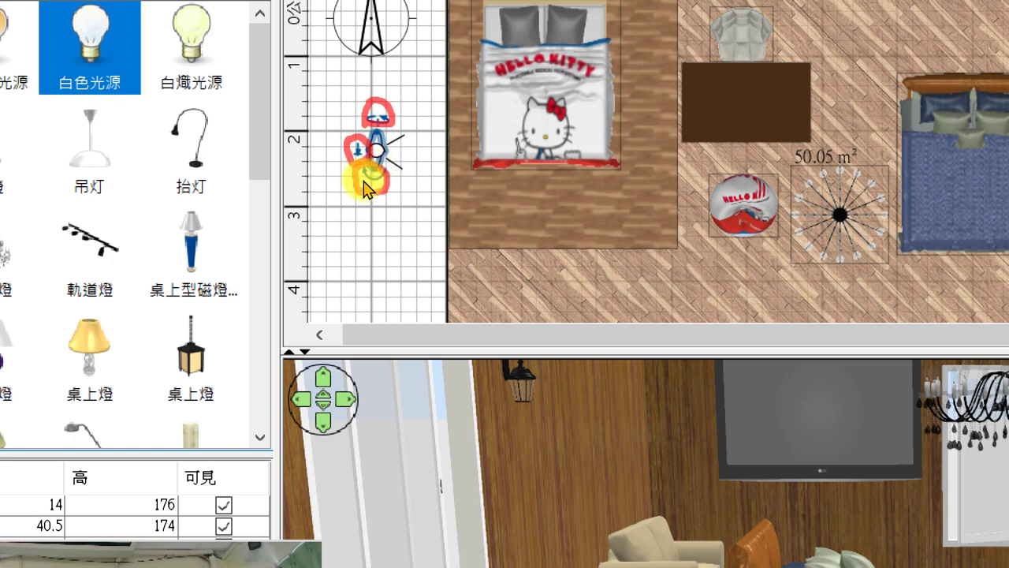
left_click(381, 162)
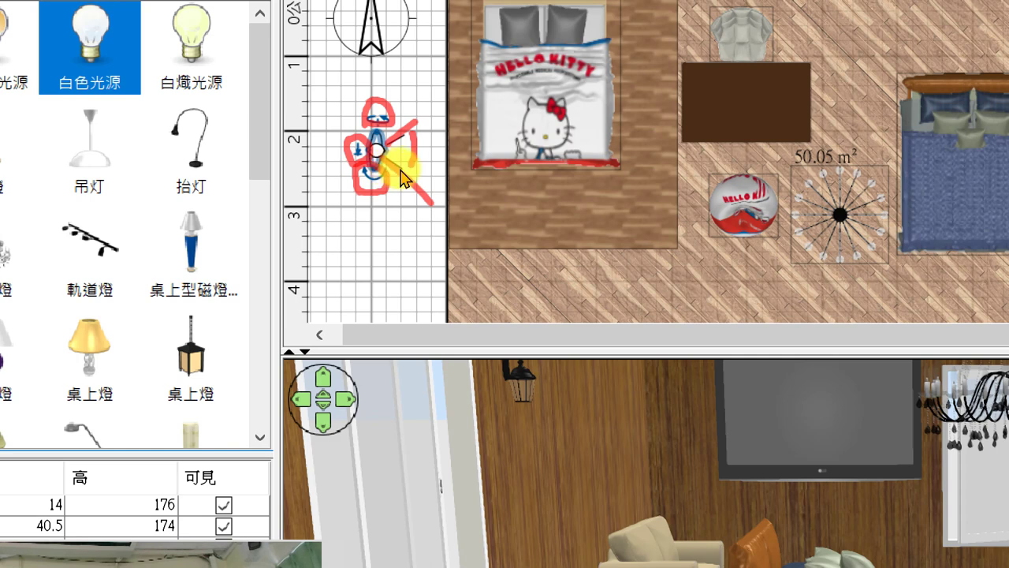
mouse_move(455, 111)
left_mouse_down()
mouse_move(448, 167)
mouse_move(451, 158)
mouse_move(473, 165)
left_mouse_up()
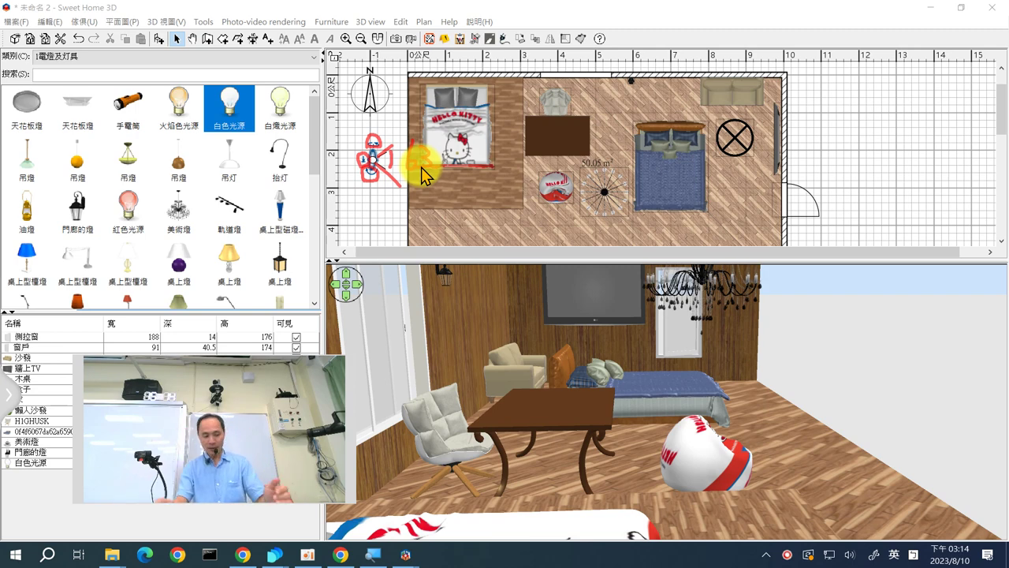
key("Escape")
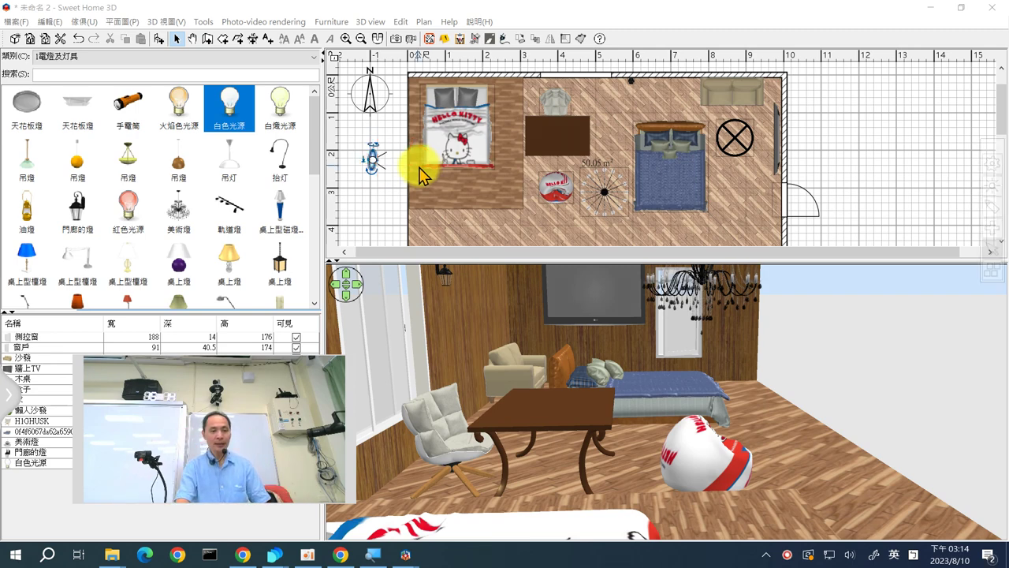
Set the virtual visitor's field of view (視野) to 120°
double_click(373, 161)
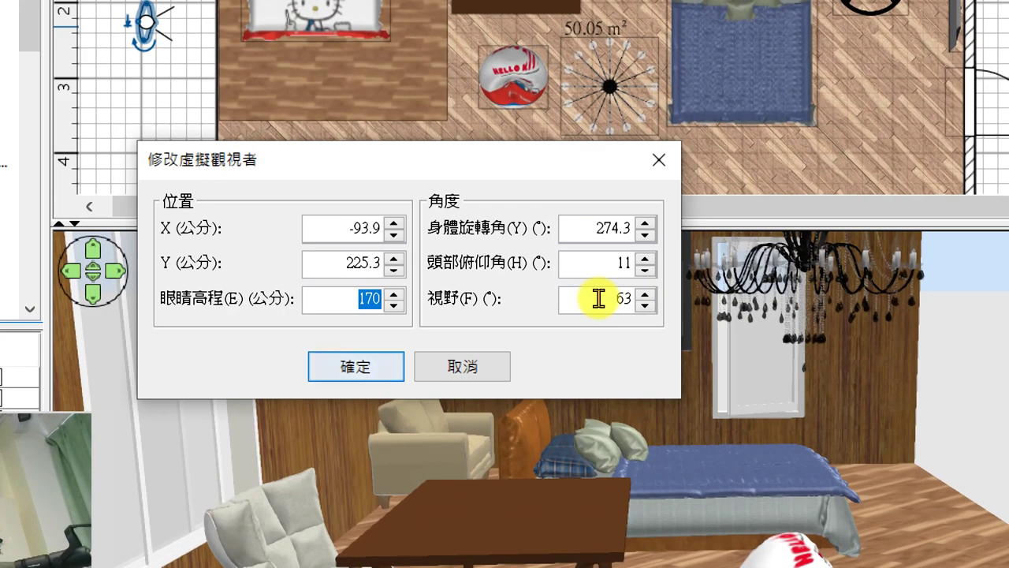
left_click_drag(599, 298, 635, 304)
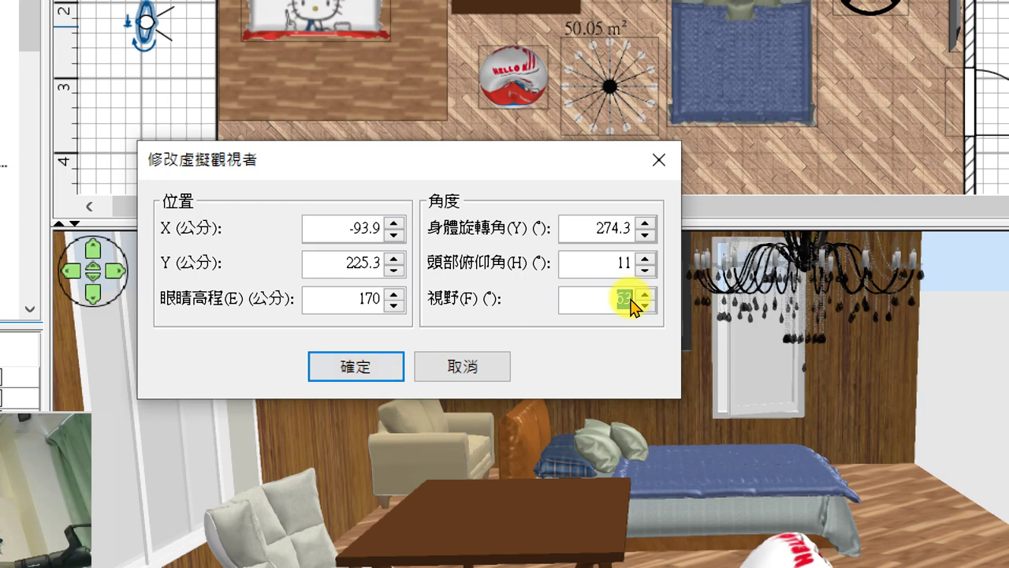
type("120")
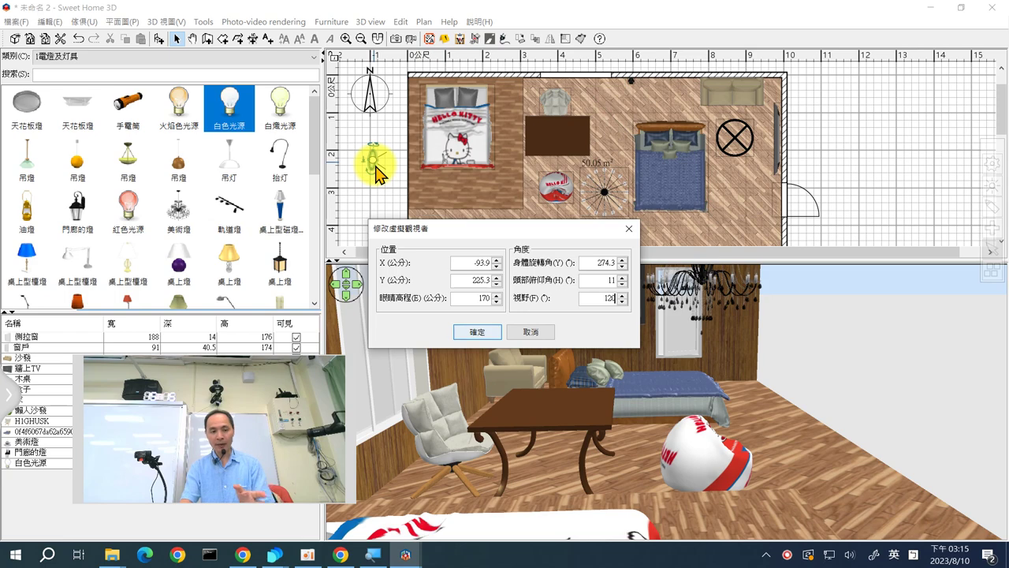
left_click(471, 332)
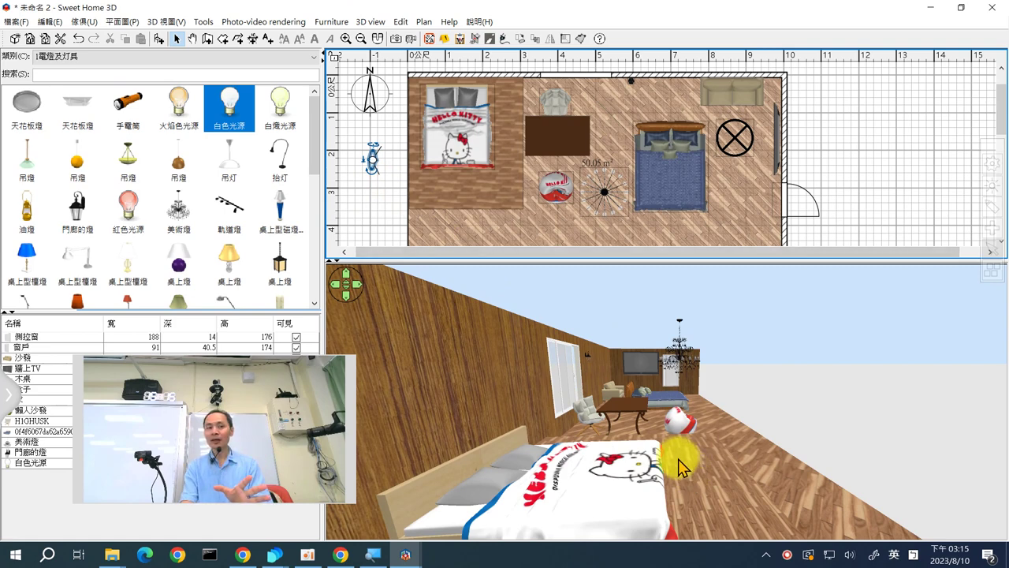
Set the virtual visitor's field of view (視野) to 90°
left_click(375, 161)
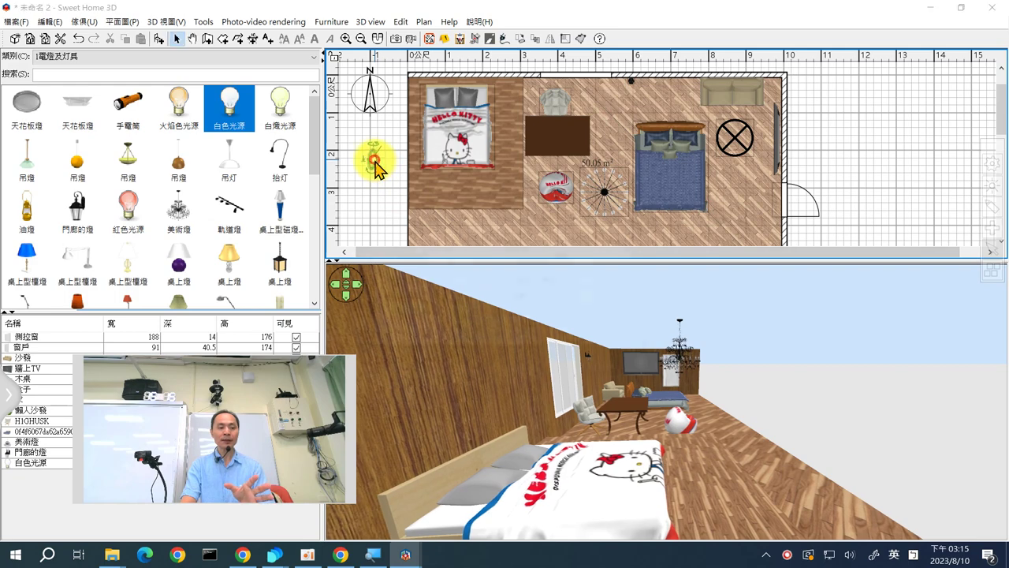
double_click(374, 160)
double_click(607, 298)
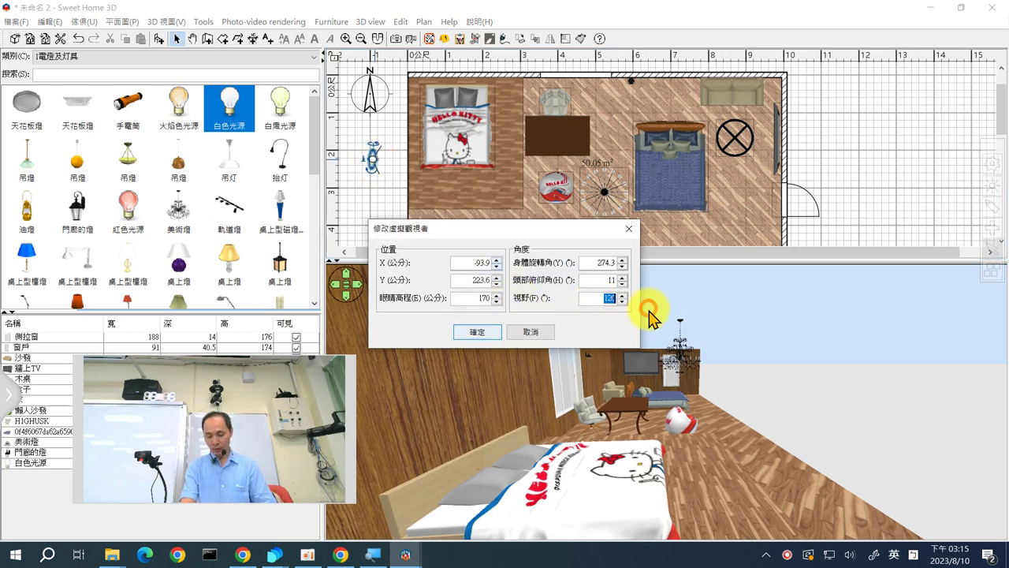
type("90")
left_click(477, 331)
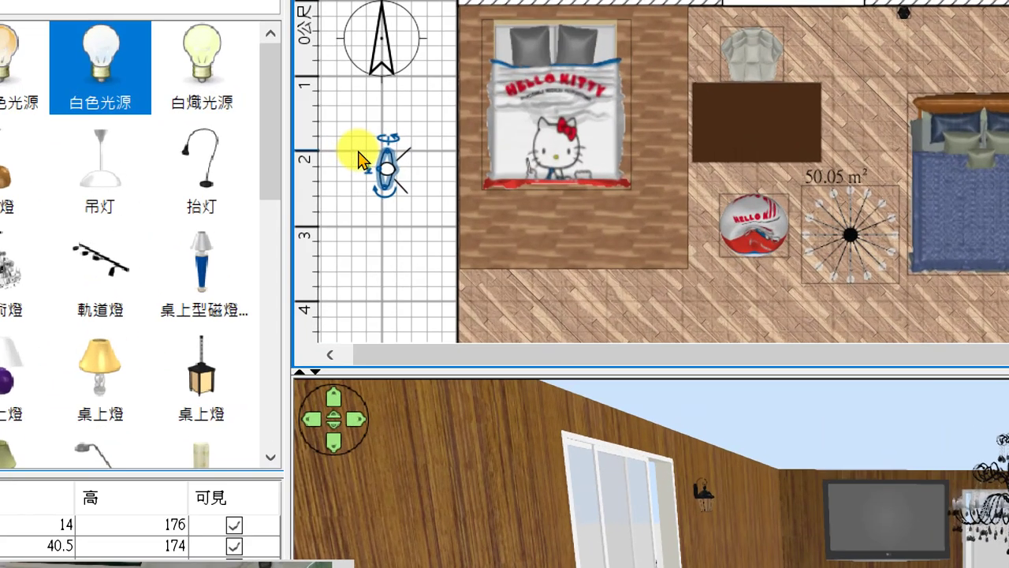
Turn and tilt the virtual visitor's view so it looks over the Hello Kitty bed along the room towards the TV wall
left_click(371, 162)
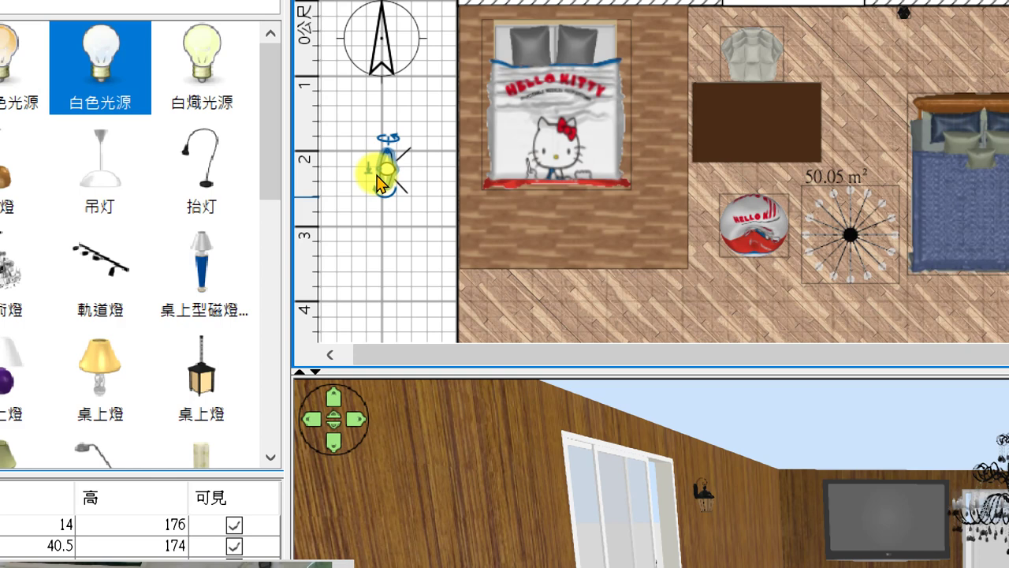
mouse_move(360, 169)
left_mouse_down()
mouse_move(384, 167)
mouse_move(370, 189)
mouse_move(379, 156)
mouse_move(365, 135)
mouse_move(388, 139)
mouse_move(380, 165)
left_mouse_up()
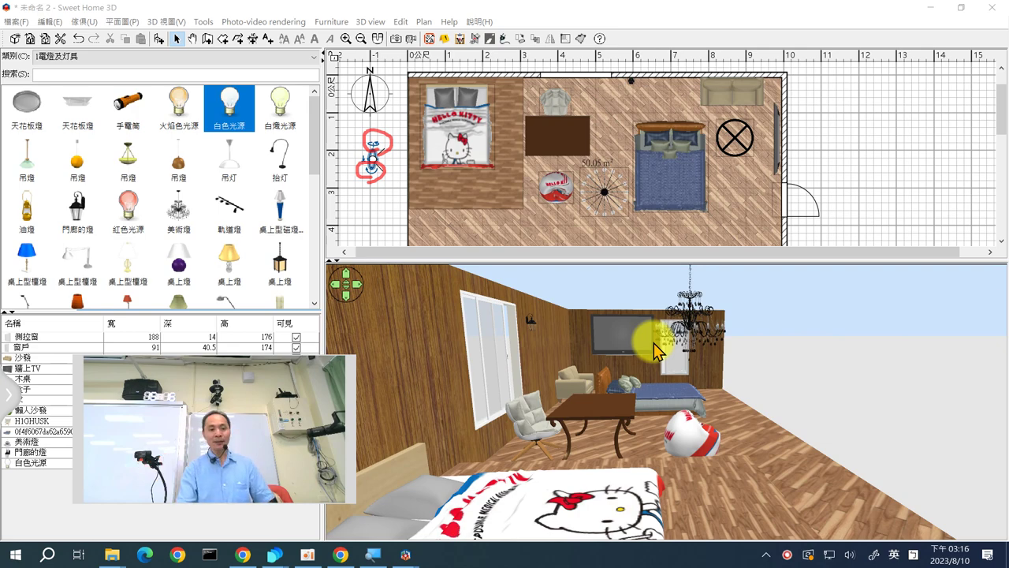
mouse_move(669, 383)
left_mouse_down()
mouse_move(669, 410)
mouse_move(670, 364)
mouse_move(695, 370)
mouse_move(705, 360)
mouse_move(646, 359)
left_mouse_up()
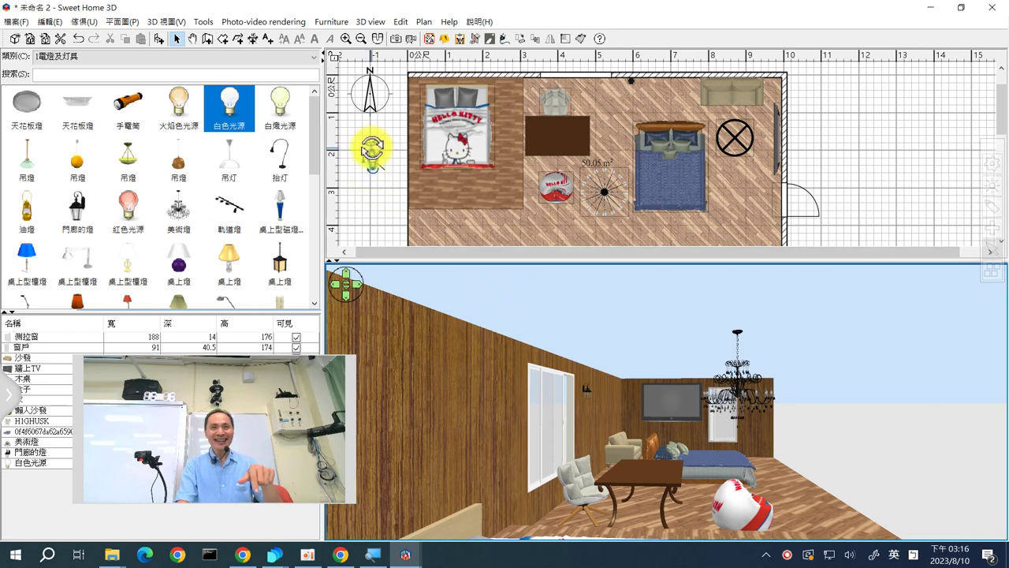
left_click_drag(608, 428, 504, 299)
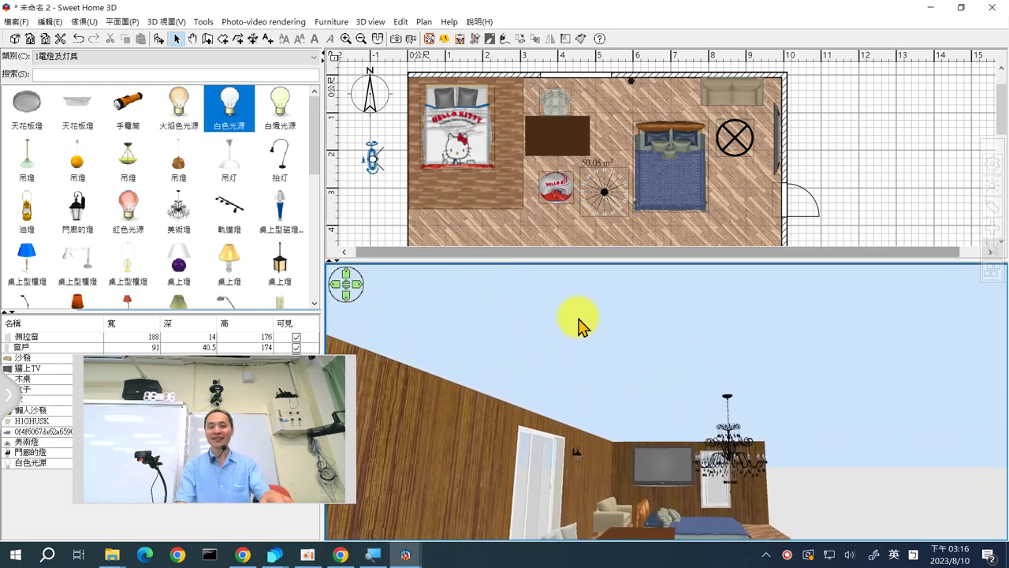
left_click_drag(669, 394, 690, 429)
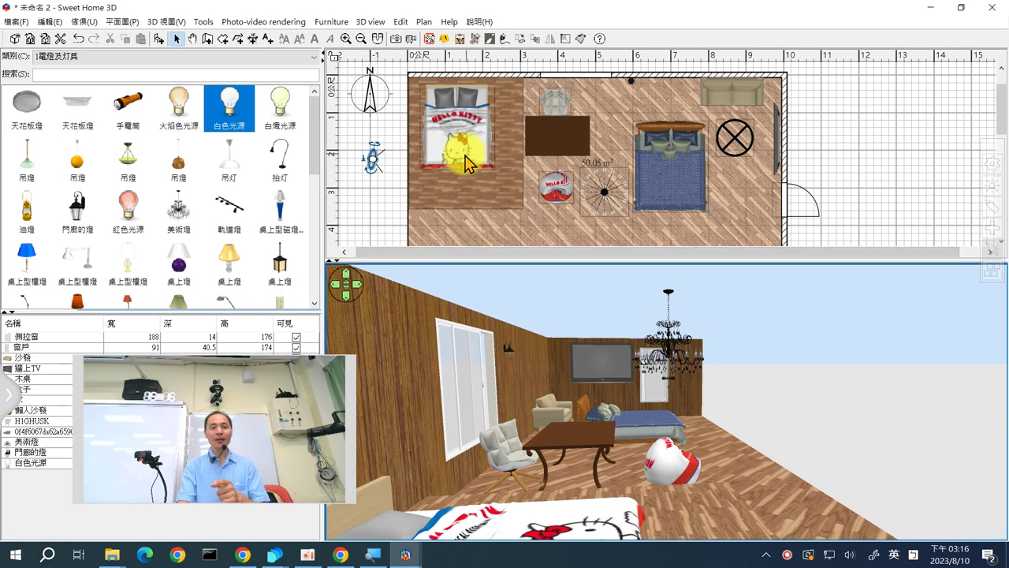
Reselect the virtual visitor in the plan and lower its eye elevation to about the height of the Hello Kitty bed
left_click(539, 131)
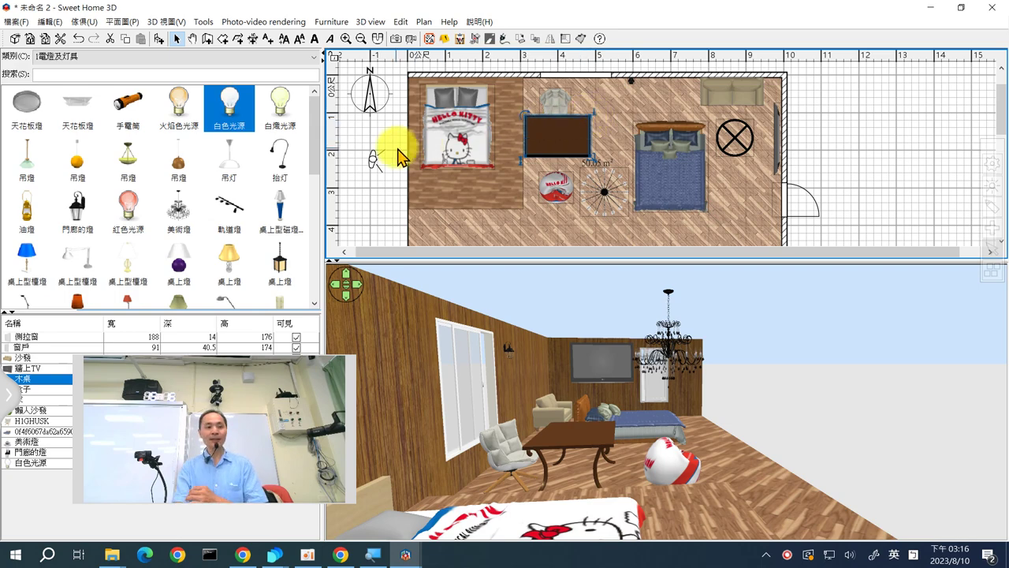
left_click(371, 161)
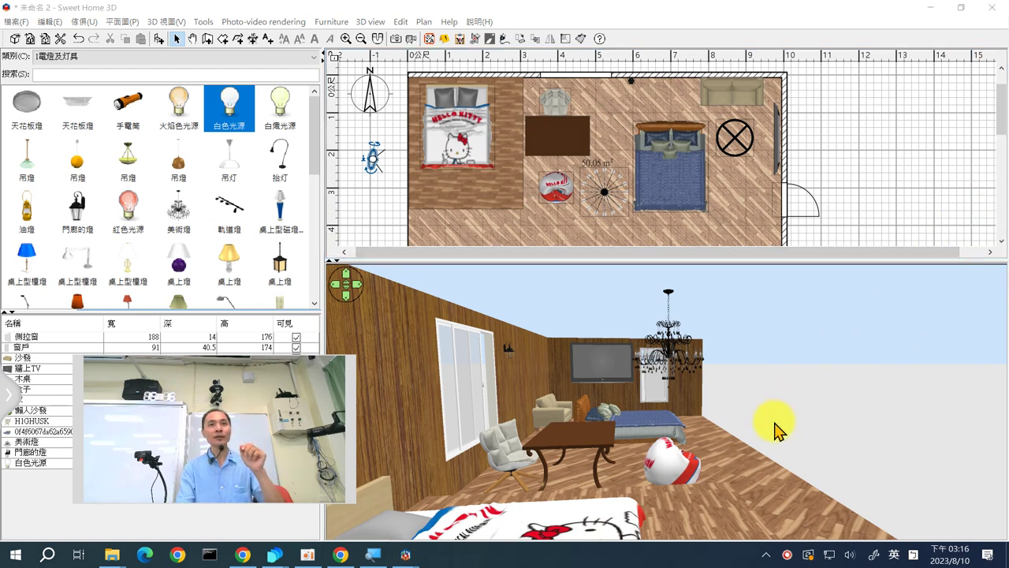
mouse_move(775, 425)
left_mouse_down()
mouse_move(704, 376)
mouse_move(798, 357)
mouse_move(711, 328)
mouse_move(748, 200)
left_mouse_up()
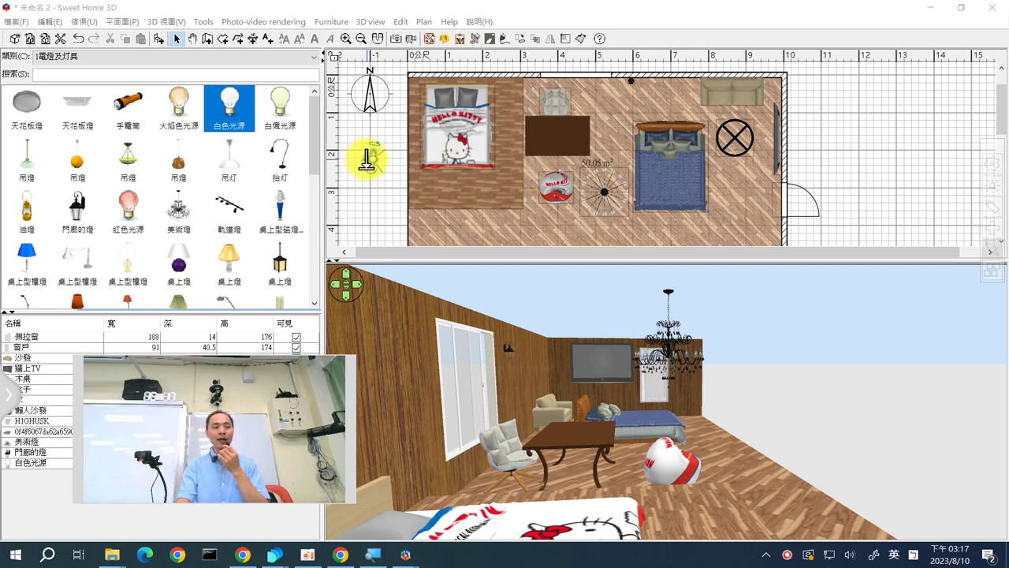
left_click(366, 158)
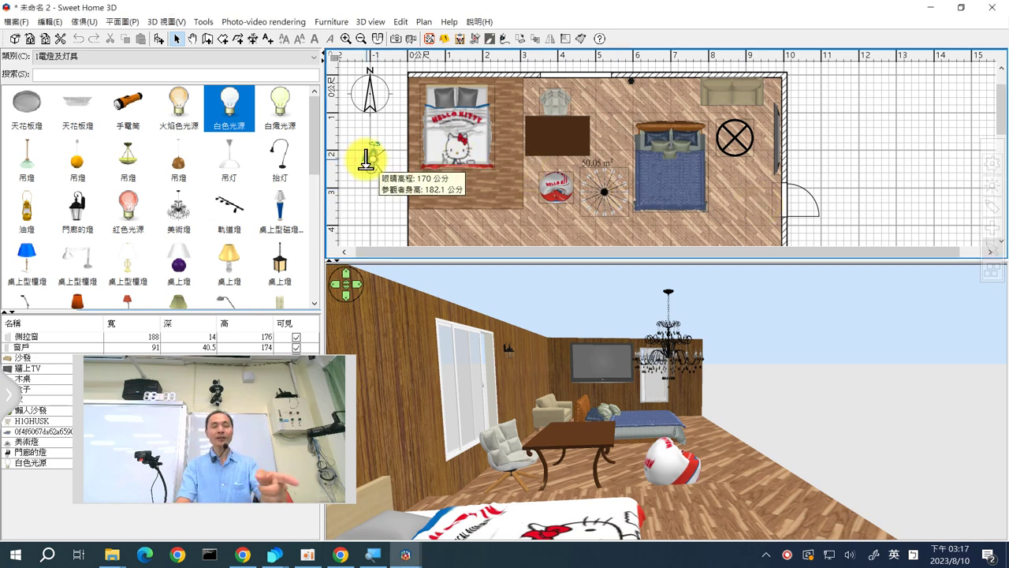
left_click_drag(366, 157, 430, 168)
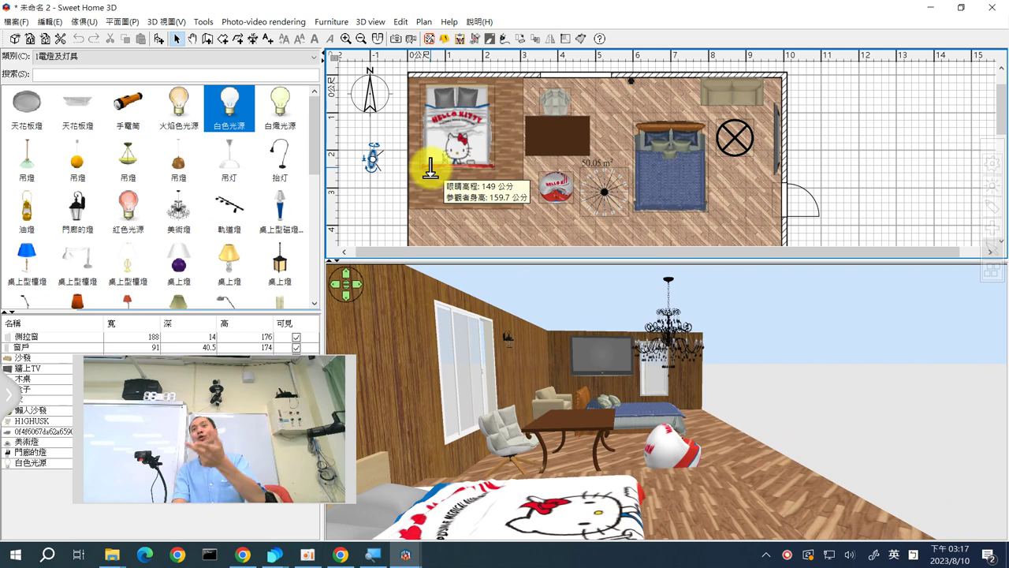
left_click_drag(430, 168, 441, 177)
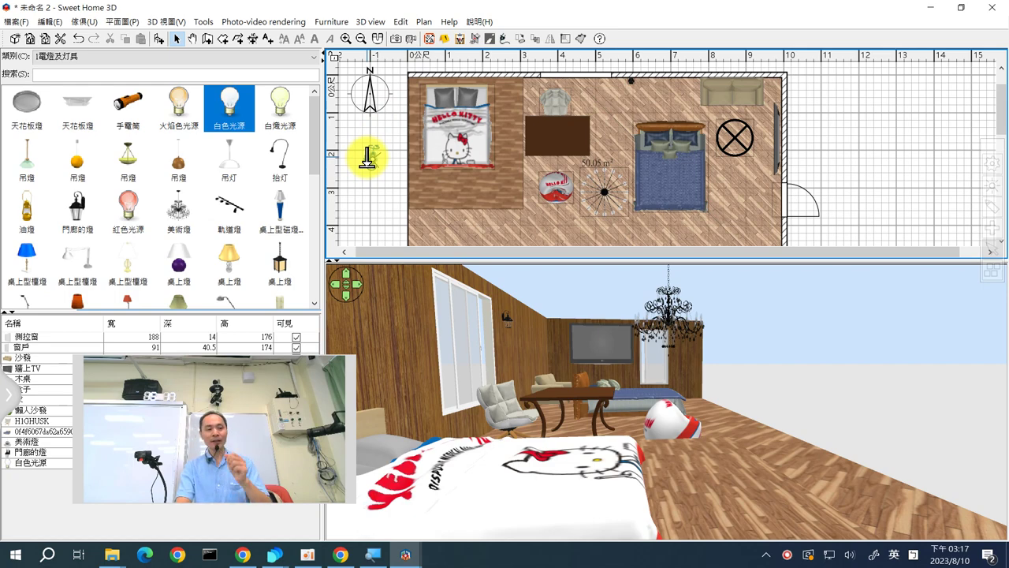
mouse_move(366, 157)
left_mouse_down()
mouse_move(369, 180)
mouse_move(368, 169)
left_mouse_up()
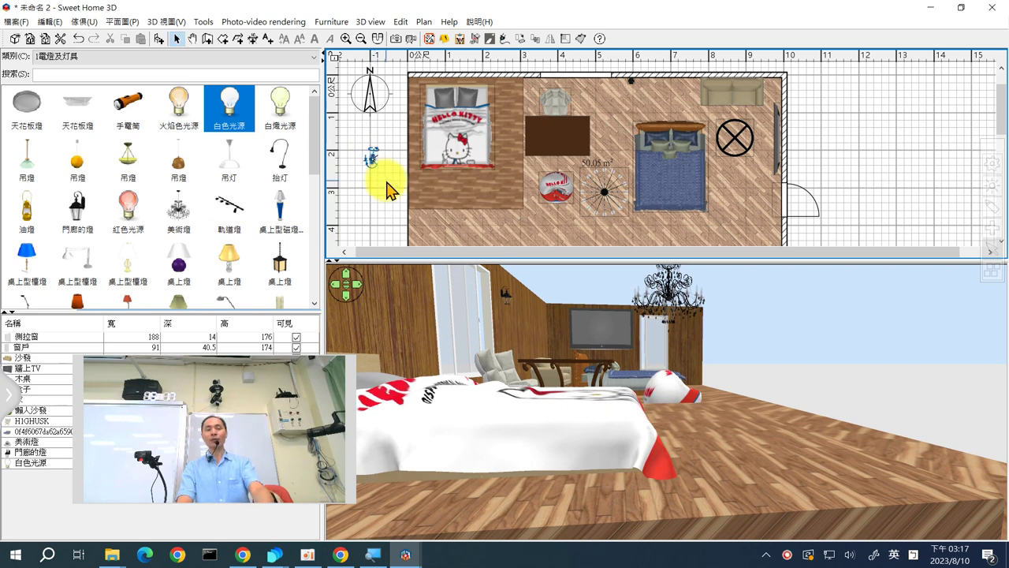
Store the current view as a viewpoint named 床
right_click(573, 322)
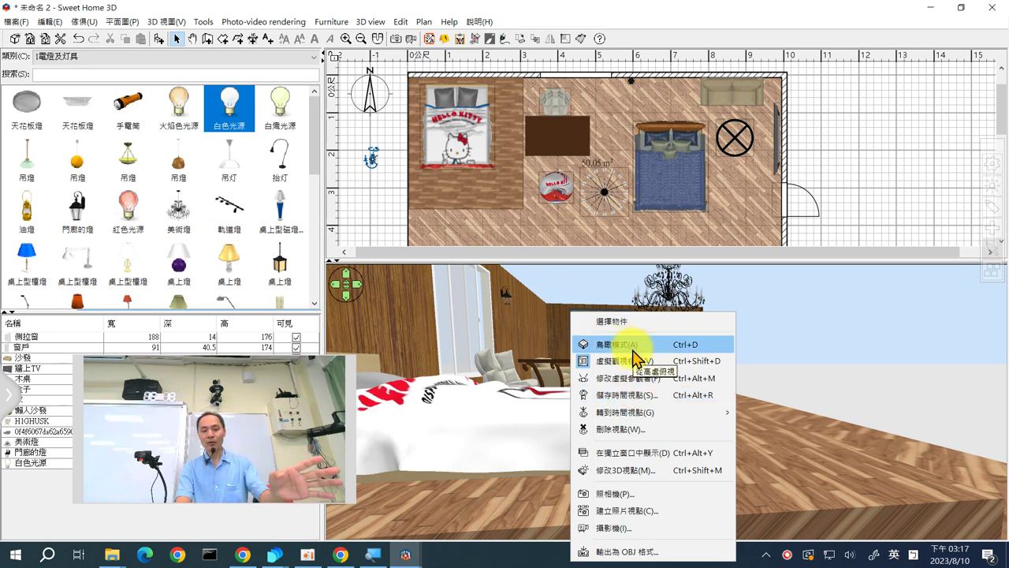
left_click(637, 394)
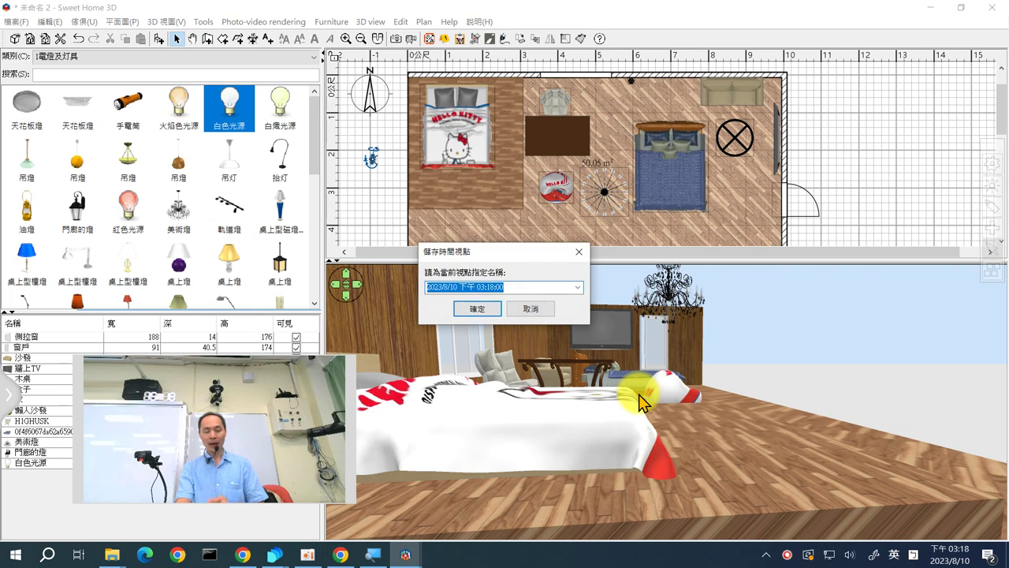
type("床")
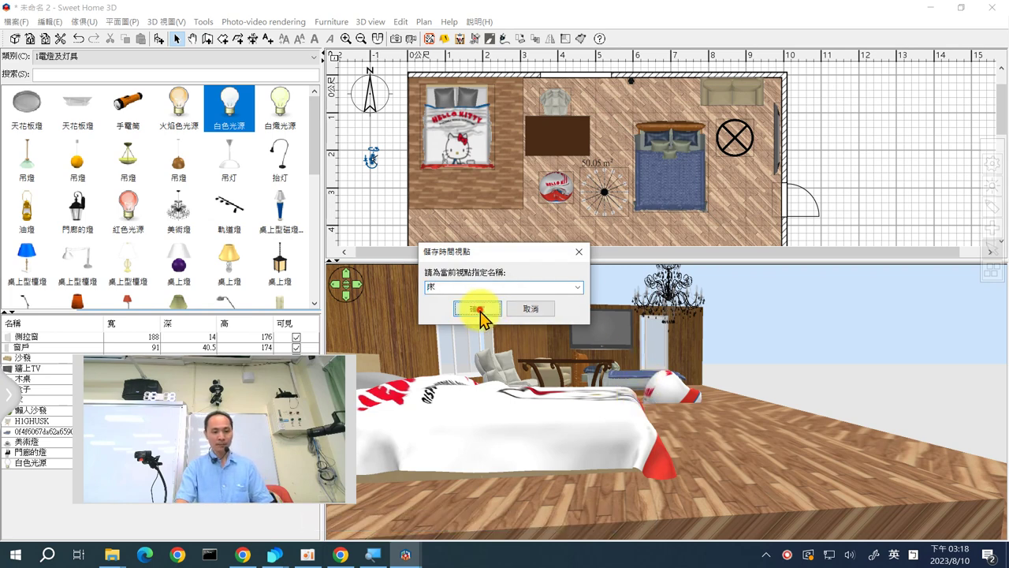
left_click(478, 308)
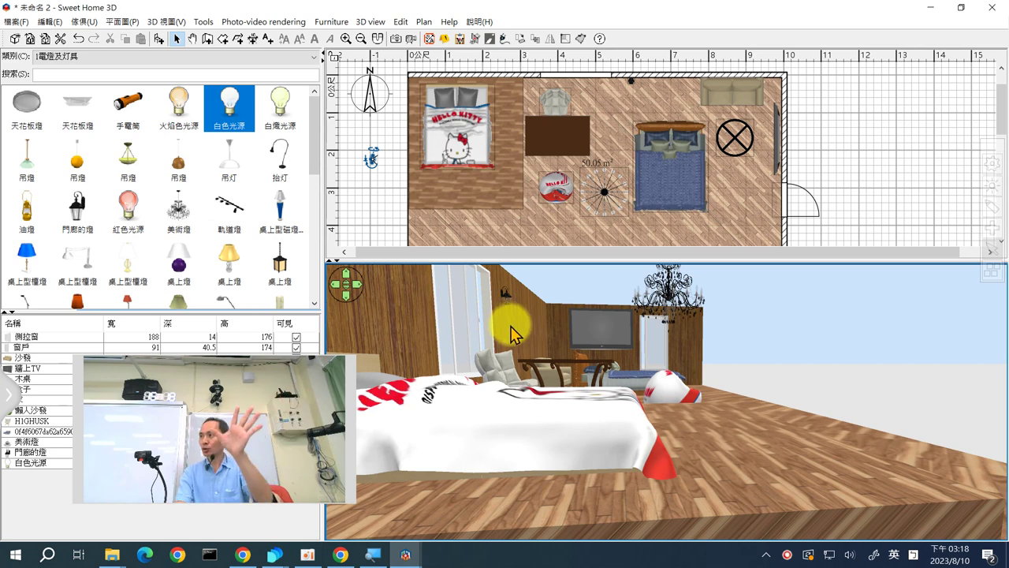
Go to the stored viewpoint 45度角 and return to the stored viewpoint 床
right_click(604, 338)
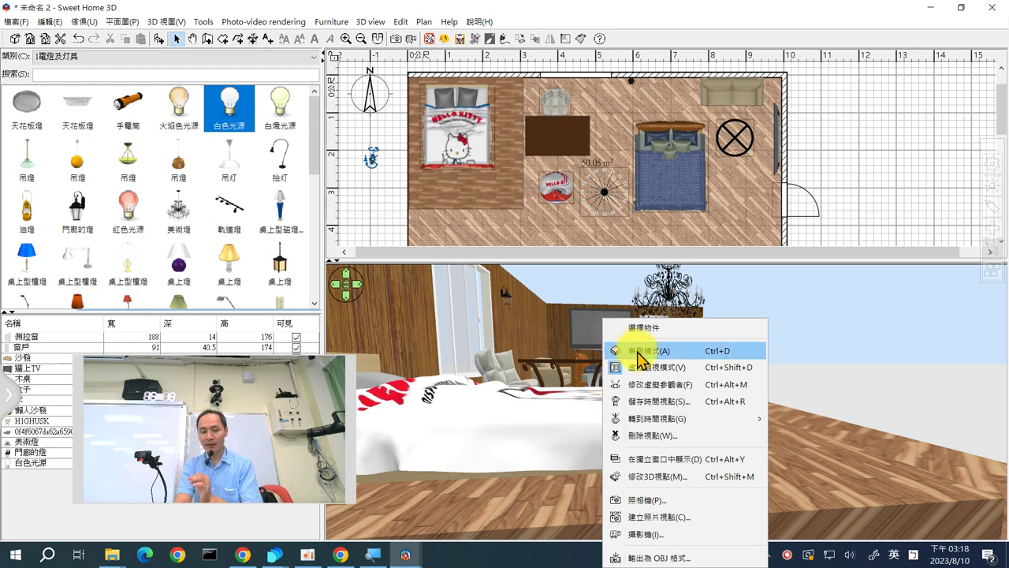
mouse_move(668, 420)
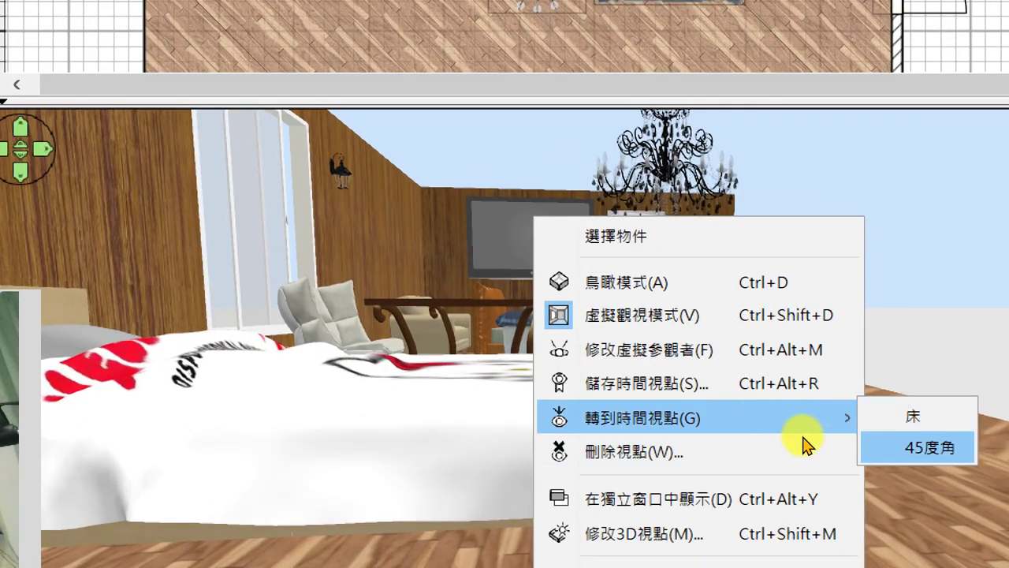
left_click(930, 449)
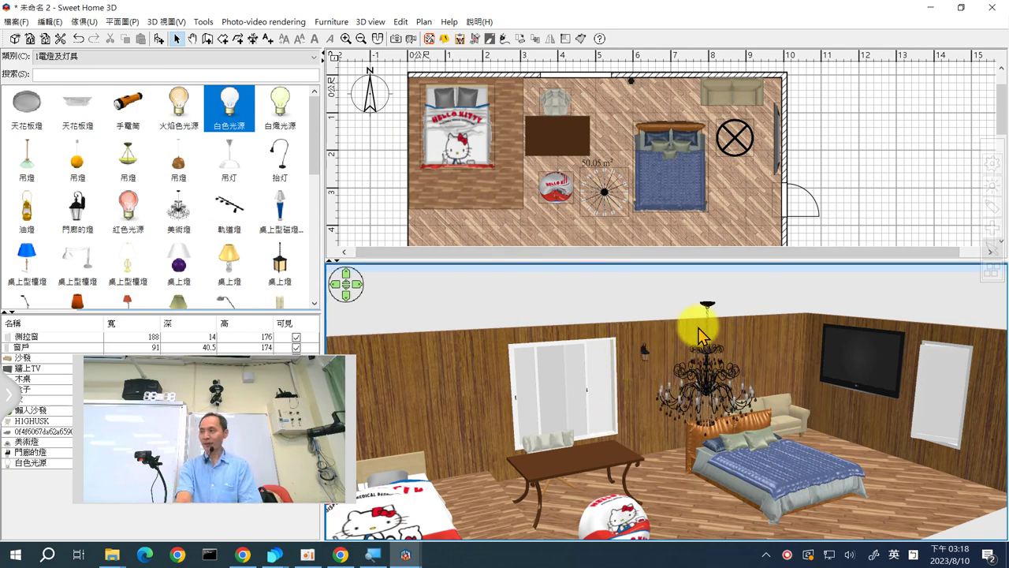
right_click(543, 283)
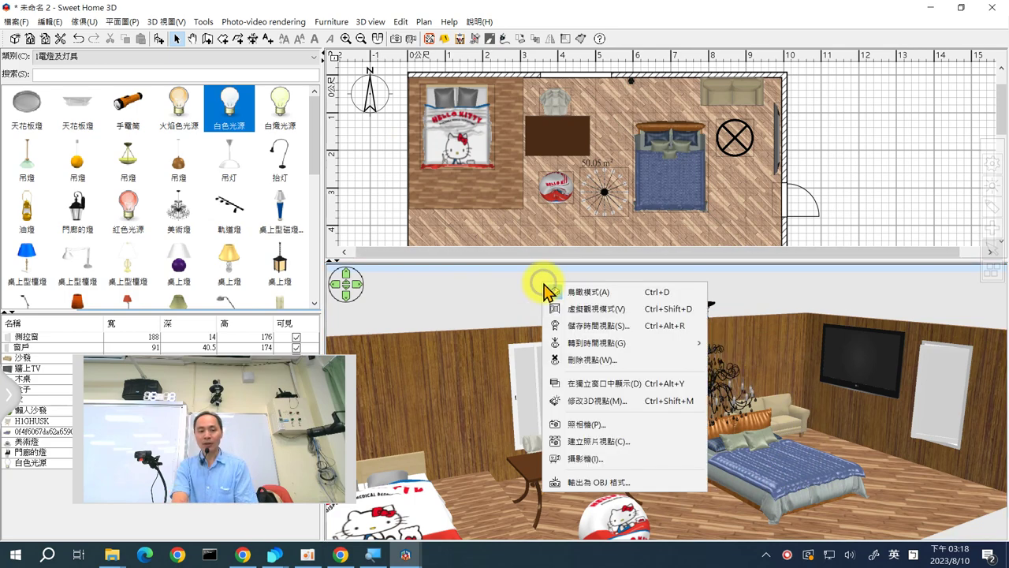
left_click(603, 343)
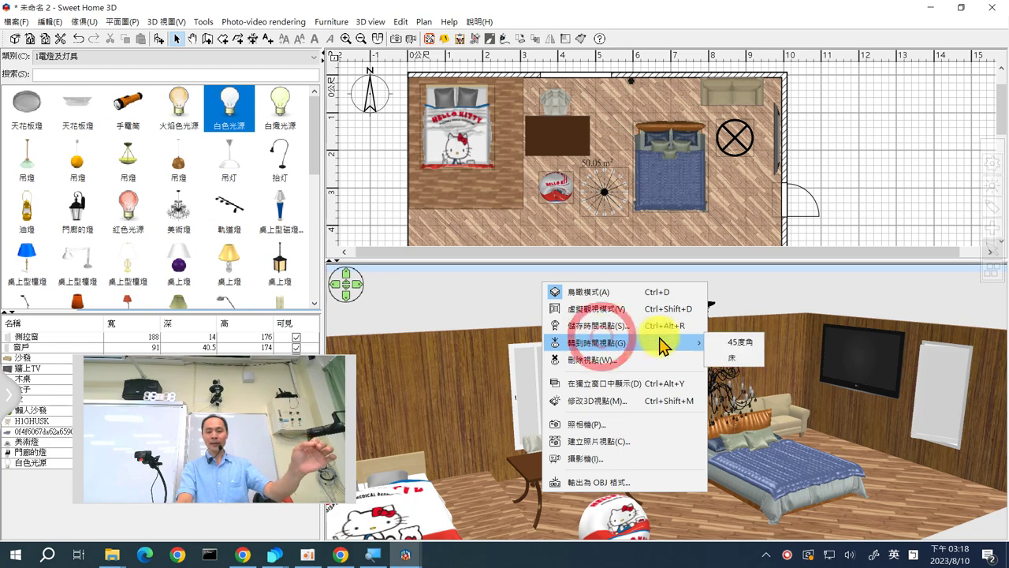
left_click(731, 359)
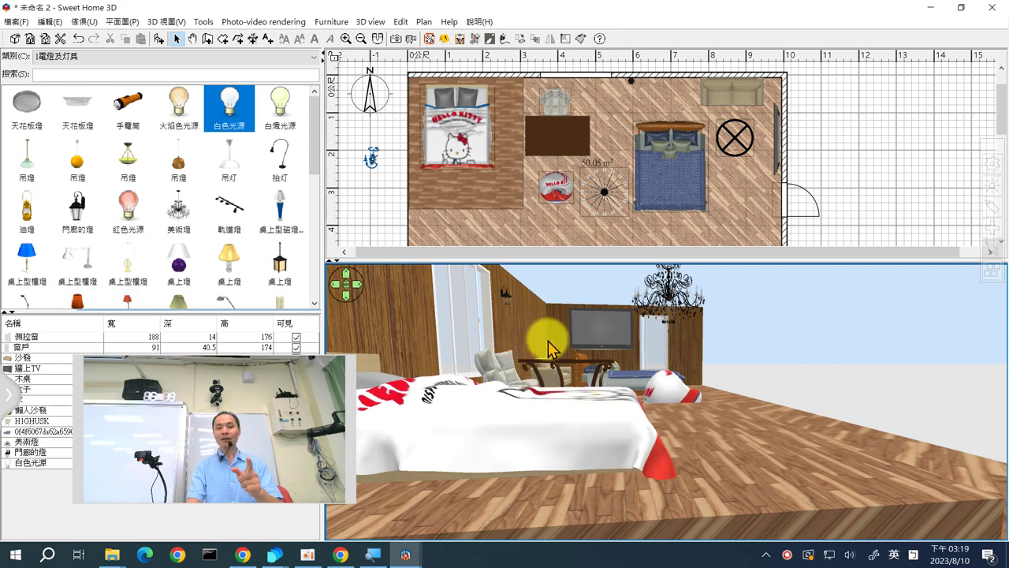
Move the virtual visitor outside the room beyond its south wall and turn it to look diagonally across the furniture
scroll(670, 380, "up", 4)
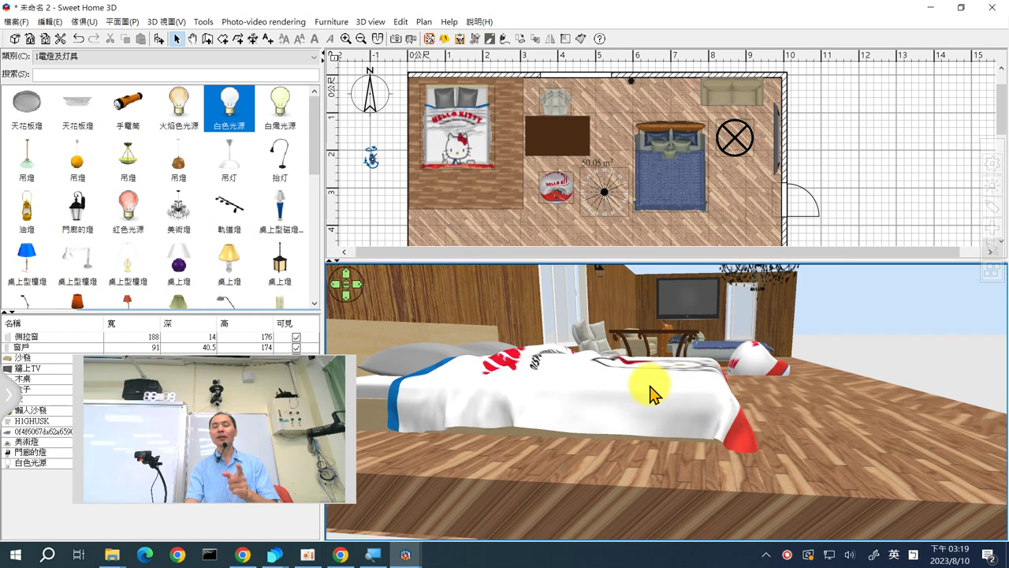
left_click_drag(652, 392, 670, 391)
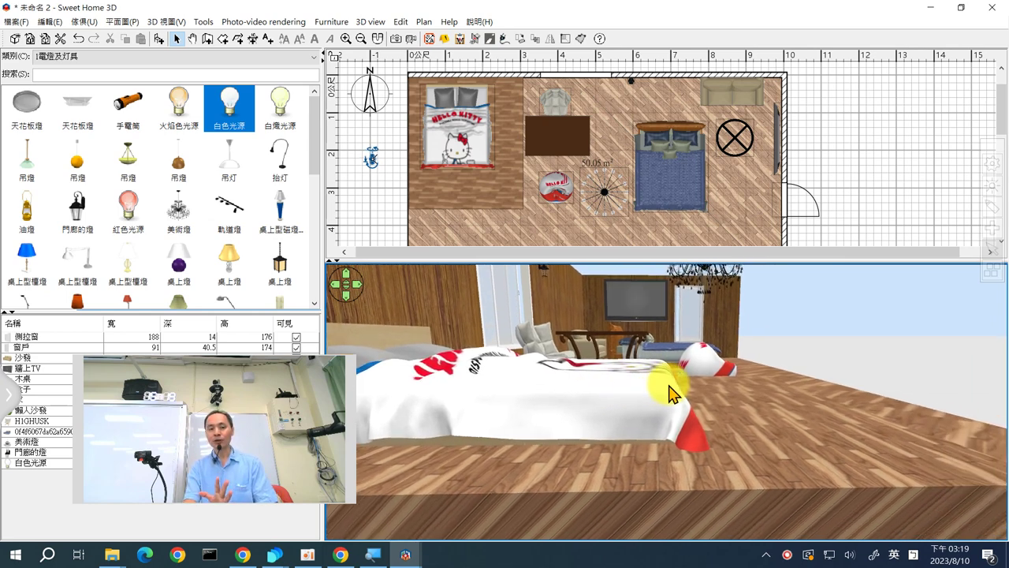
left_click_drag(371, 162, 484, 131)
left_click_drag(801, 399, 832, 412)
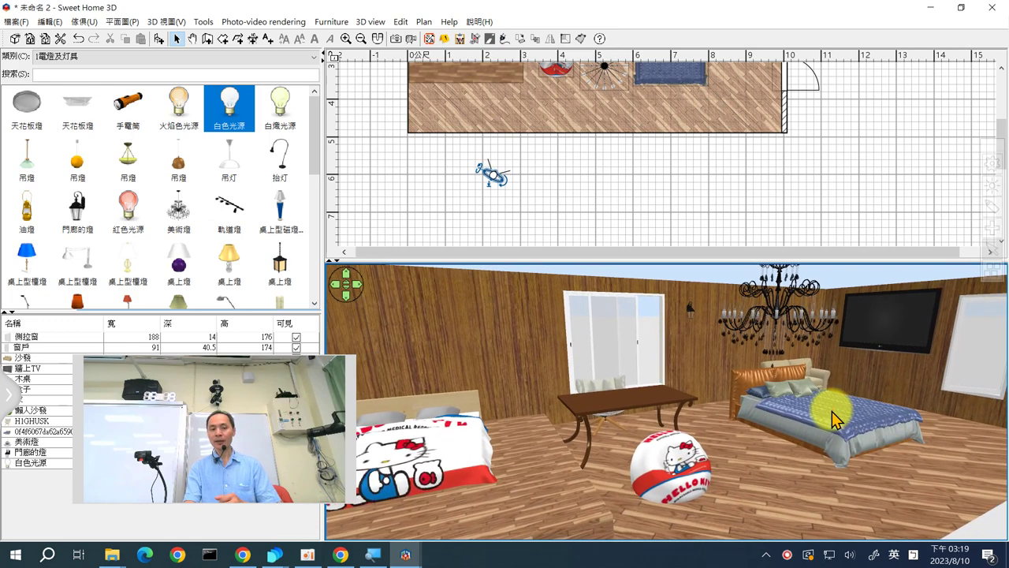
Open the photo creation settings (照相機), set the image width to 400 pixels and render the view
left_click(396, 38)
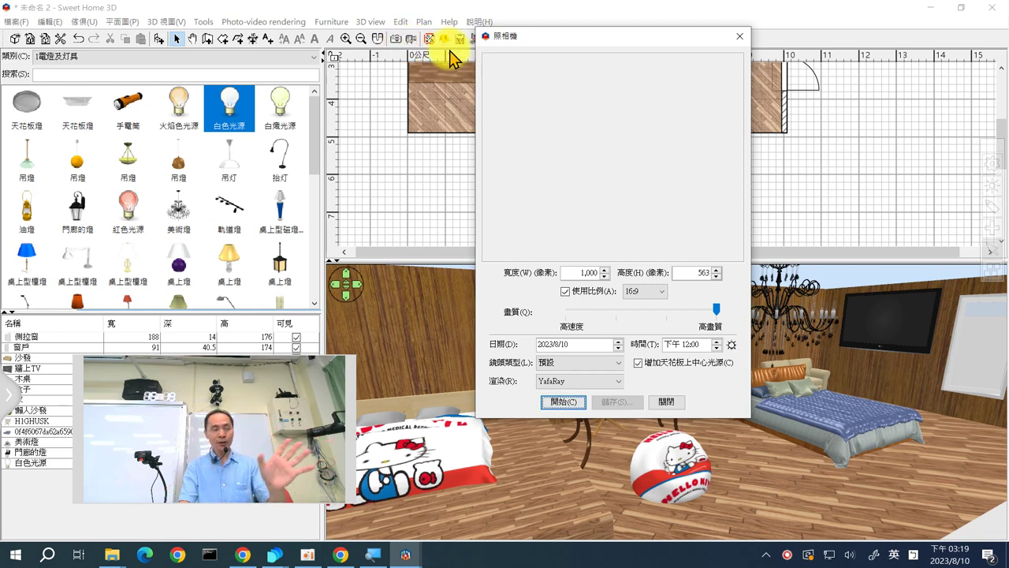
left_click(567, 403)
left_click_drag(570, 273, 633, 276)
type("400")
left_click(554, 403)
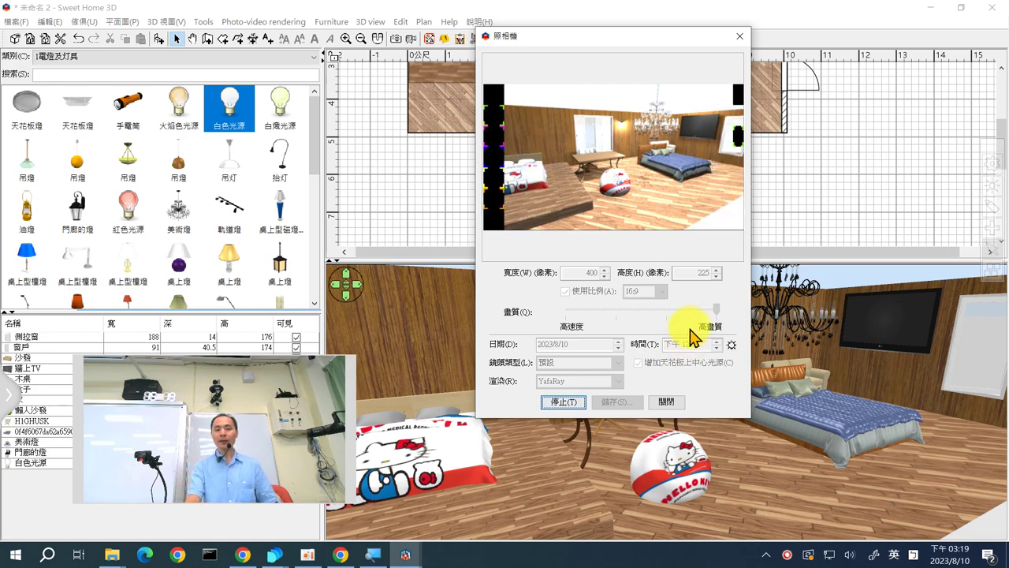
Set the photo's time of day to 上午 9:00 and render the view again
left_click_drag(631, 37, 652, 46)
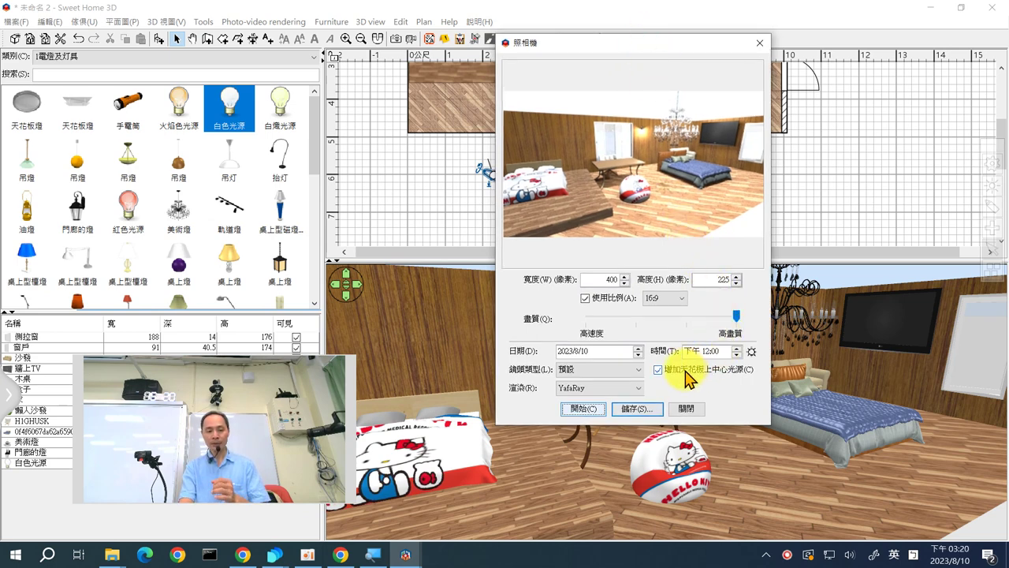
left_click(706, 352)
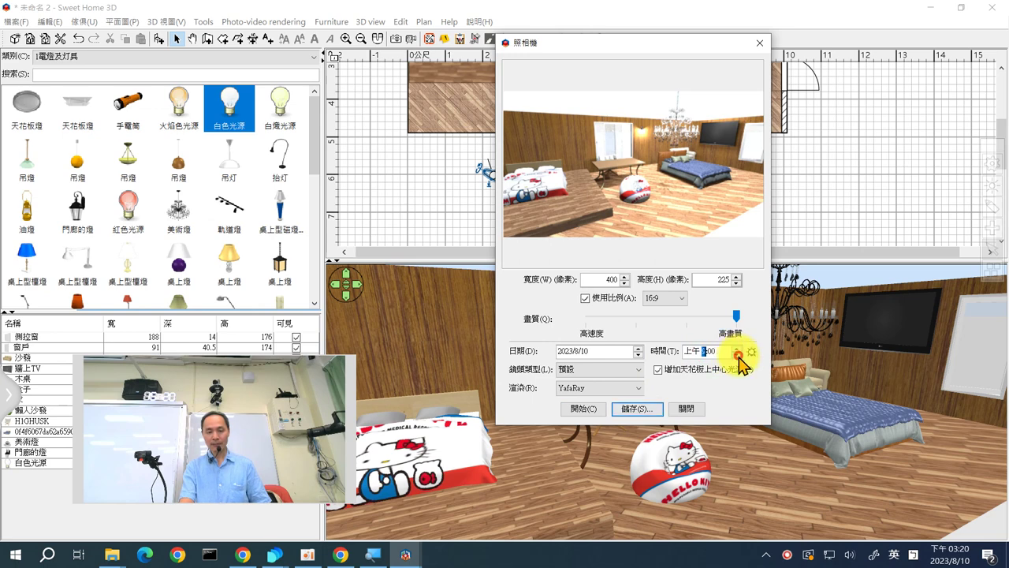
left_click(595, 408)
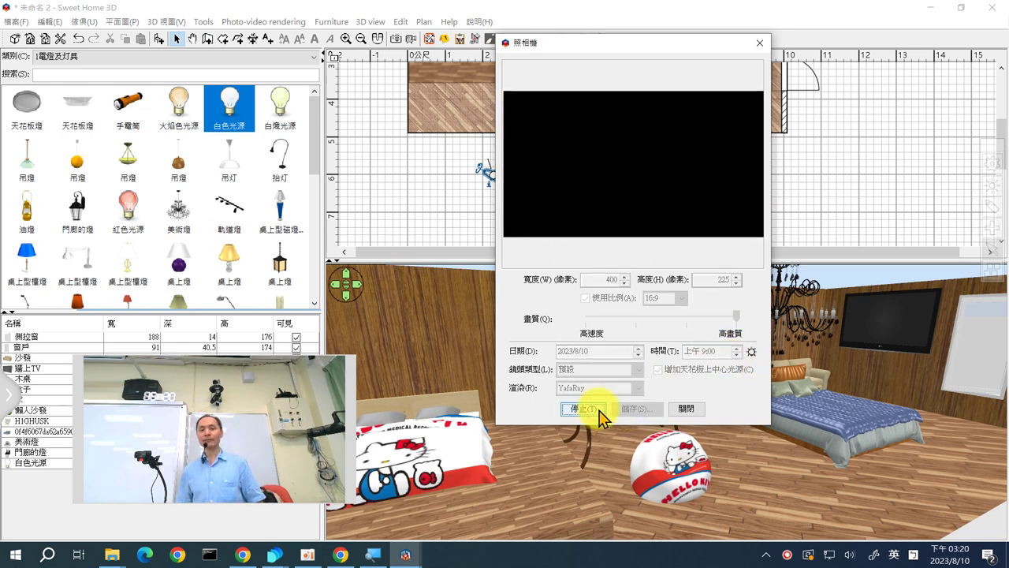